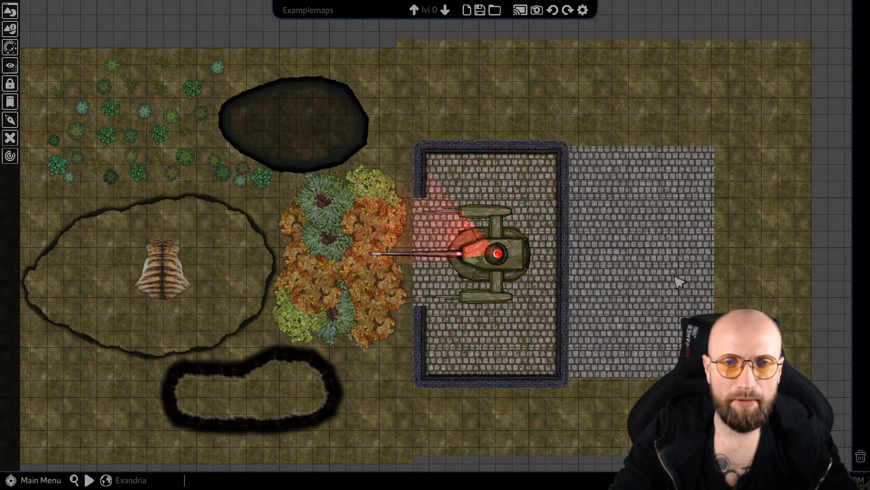
- Examine the cobblestone floor inside the walled area and compare it with the plain paving beside it
middle_click_drag(614, 223, 570, 221)
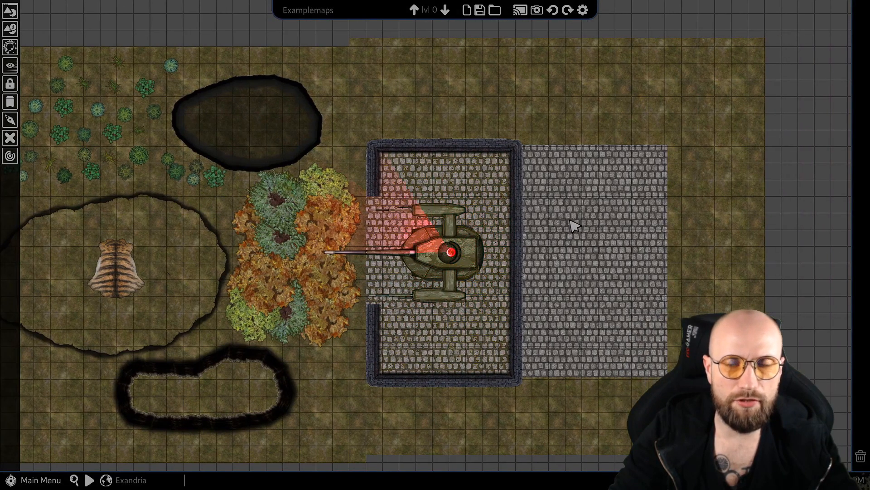
scroll(574, 225, "up", 1)
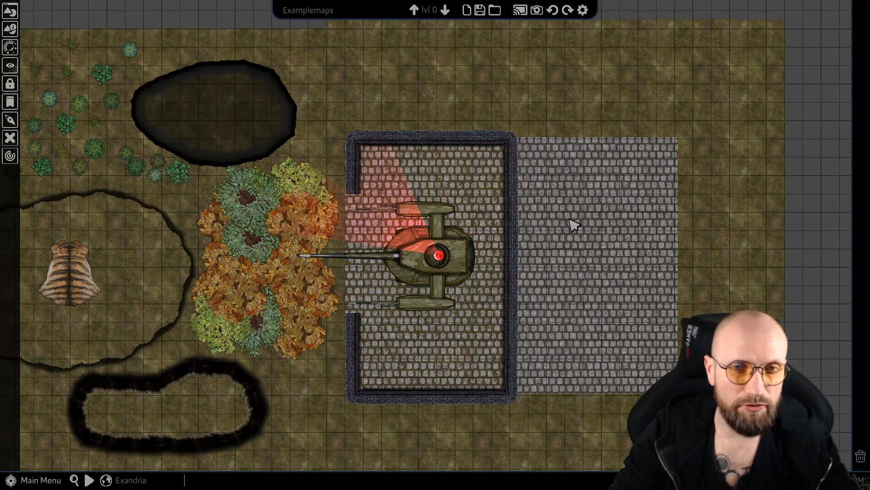
middle_click_drag(556, 241, 657, 232)
scroll(657, 231, "up", 1)
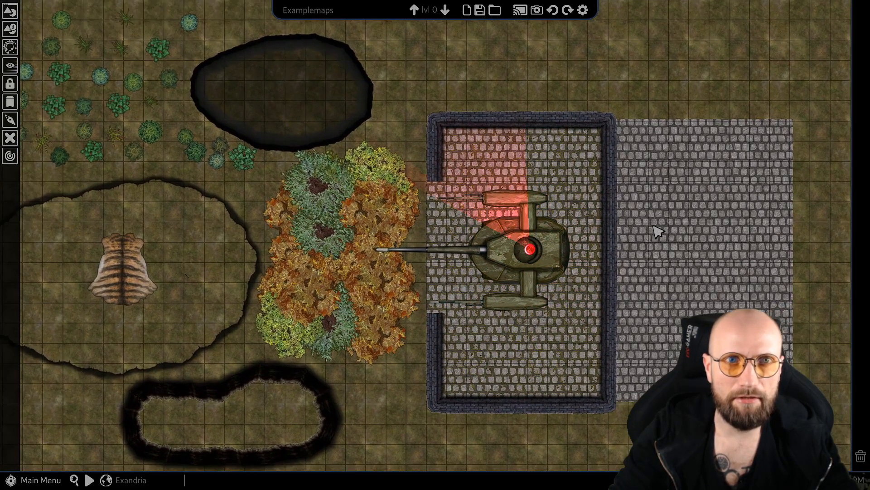
scroll(657, 231, "up", 1)
scroll(657, 231, "down", 1)
scroll(674, 224, "down", 2)
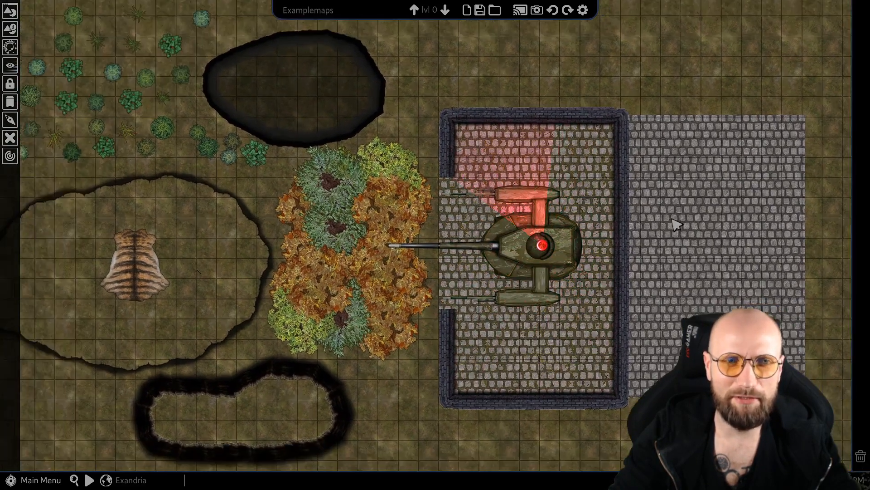
scroll(679, 224, "up", 1)
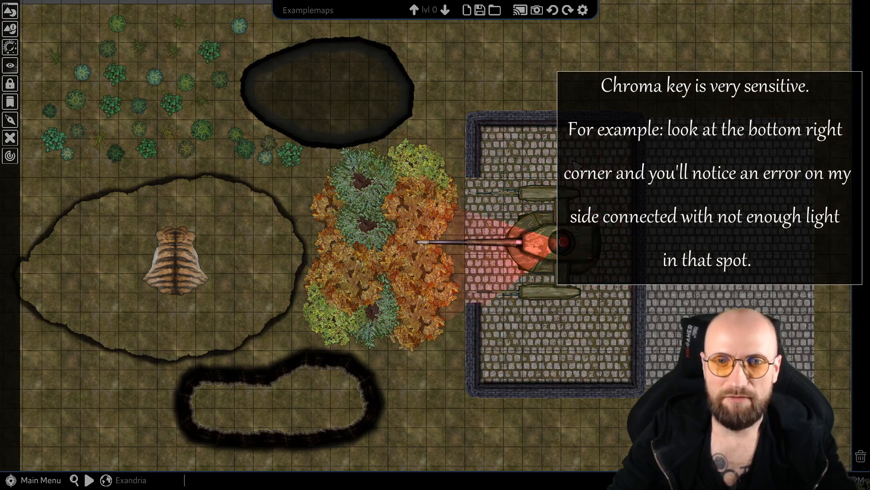
middle_click_drag(697, 218, 564, 210)
scroll(449, 347, "up", 2)
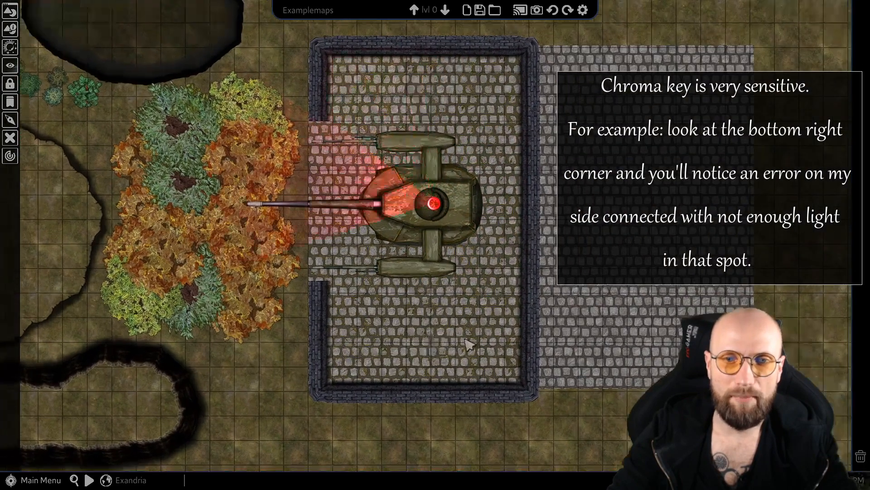
scroll(499, 374, "up", 2)
scroll(522, 374, "up", 3)
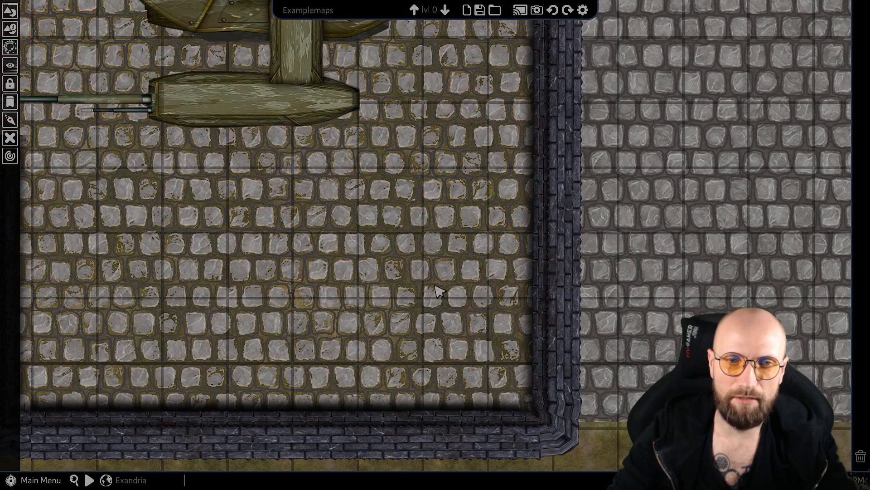
middle_click_drag(585, 301, 493, 334)
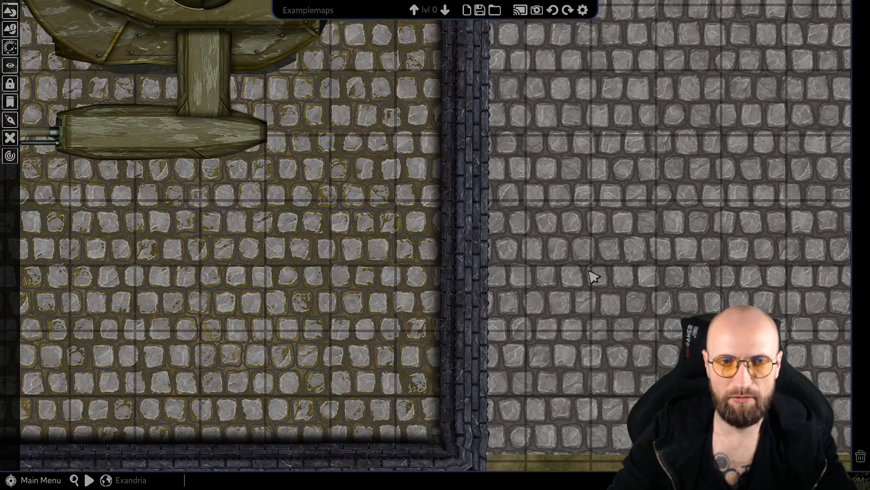
scroll(594, 277, "down", 5)
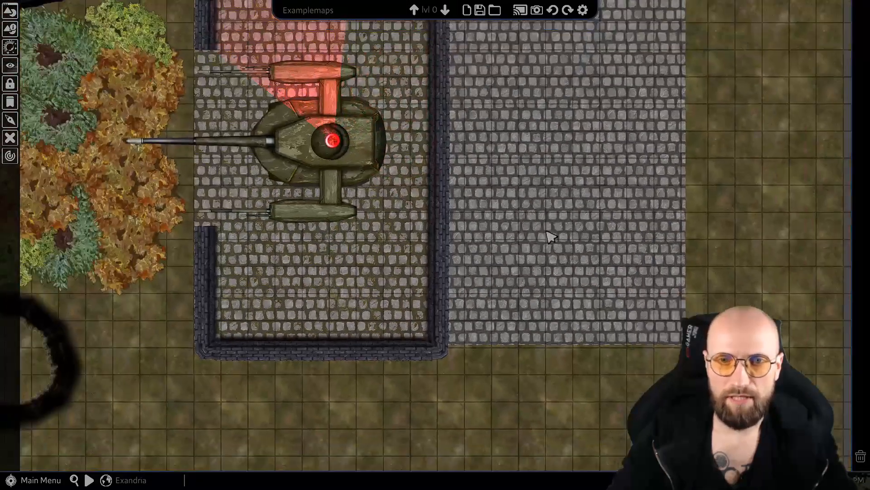
scroll(551, 236, "down", 3)
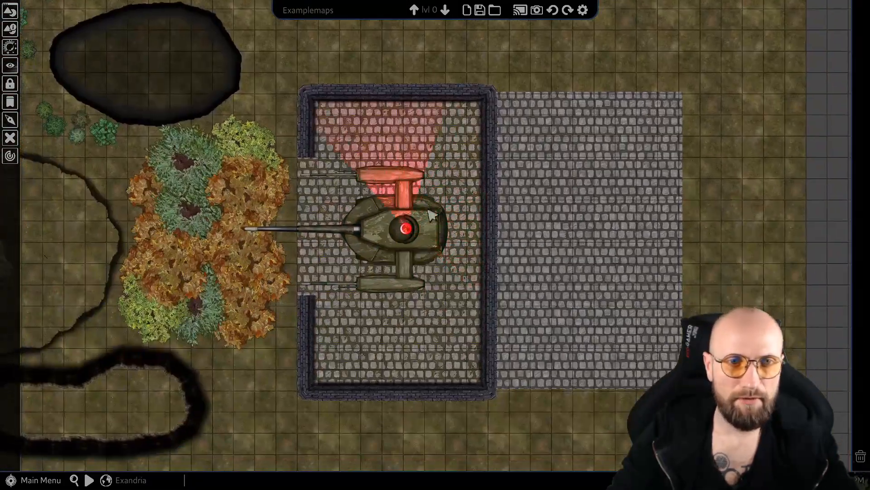
left_click(612, 198)
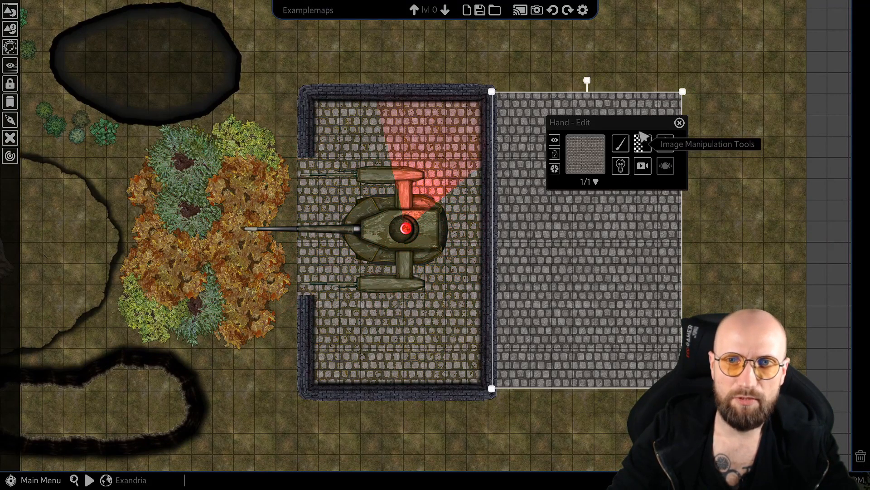
left_click_drag(642, 125, 698, 48)
left_click(698, 68)
mouse_move(728, 111)
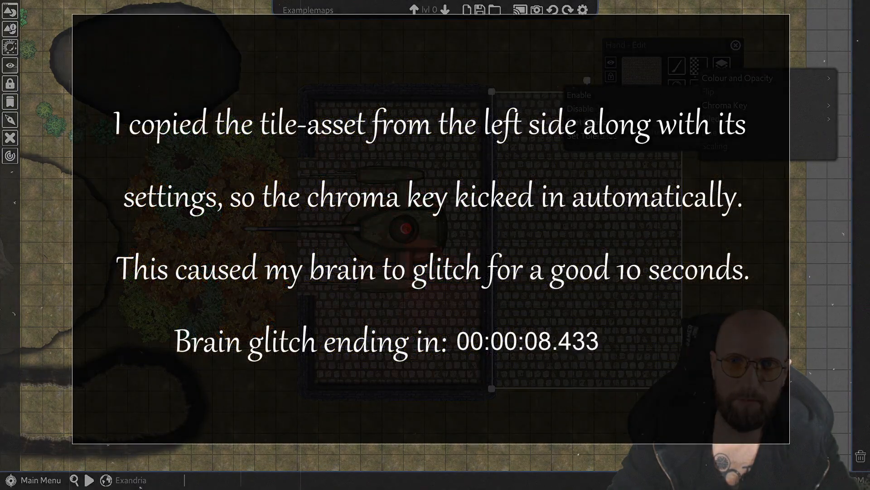
left_click(581, 122)
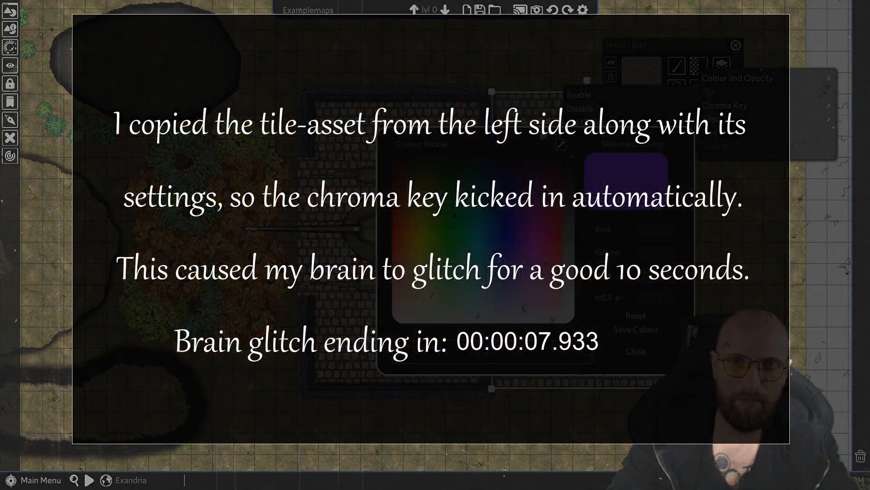
left_click_drag(512, 145, 195, 61)
scroll(512, 245, "up", 6)
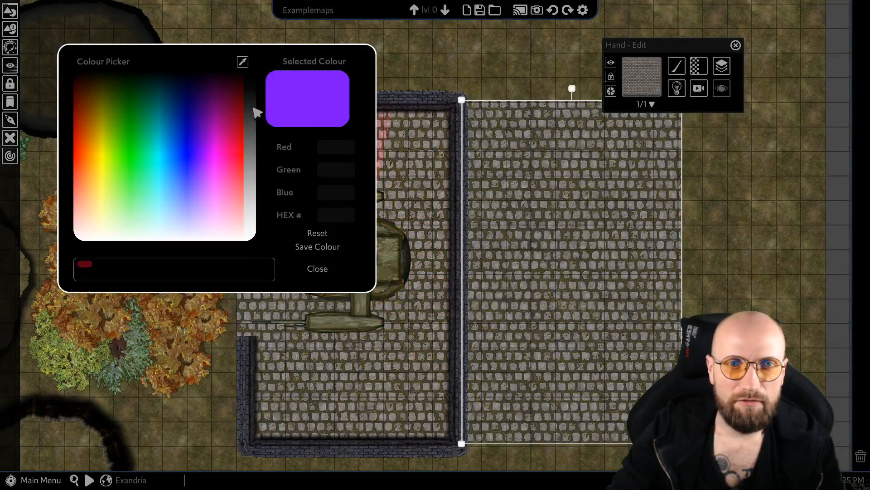
- Delete the selected cobblestone paving tile beside the walled area and close the colour picker
key("Delete")
left_click(325, 271)
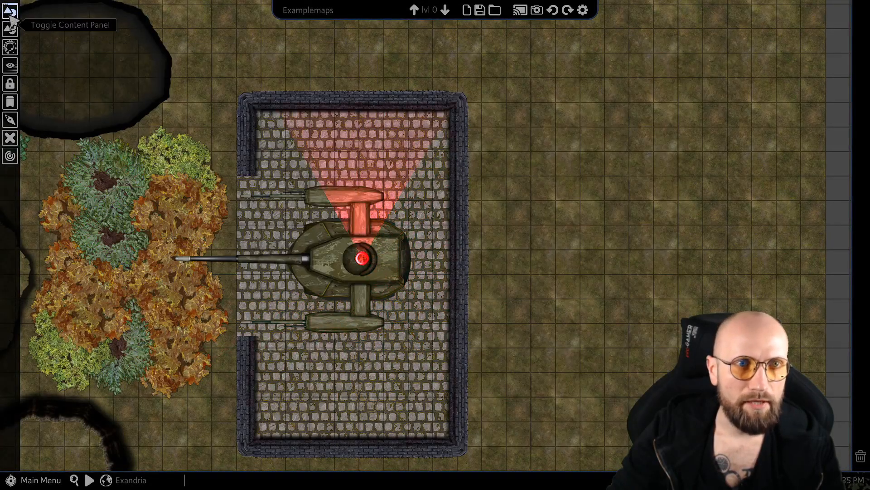
- Pick the grey fan-pattern cobblestone asset from the Stone folder of Forgotten Adventures' Artificial_Textures
left_click(10, 11)
left_click(36, 123)
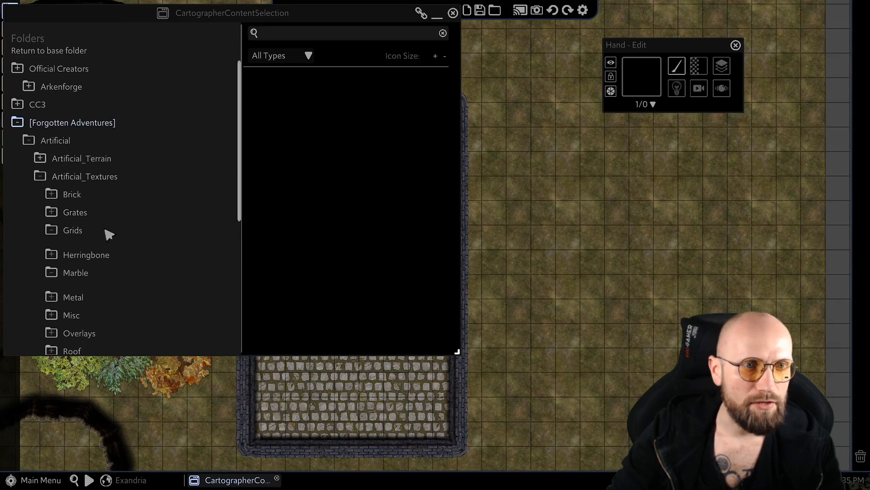
scroll(109, 235, "down", 5)
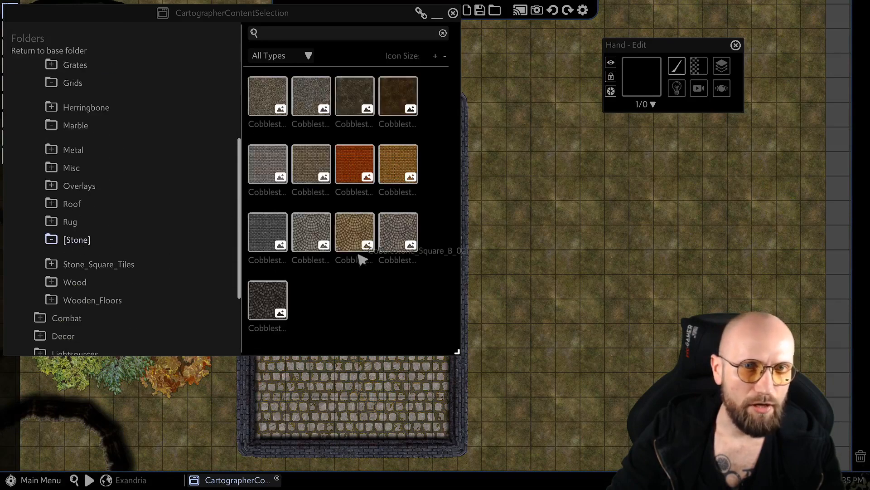
scroll(360, 257, "down", 4)
scroll(256, 184, "up", 1)
scroll(265, 186, "up", 1)
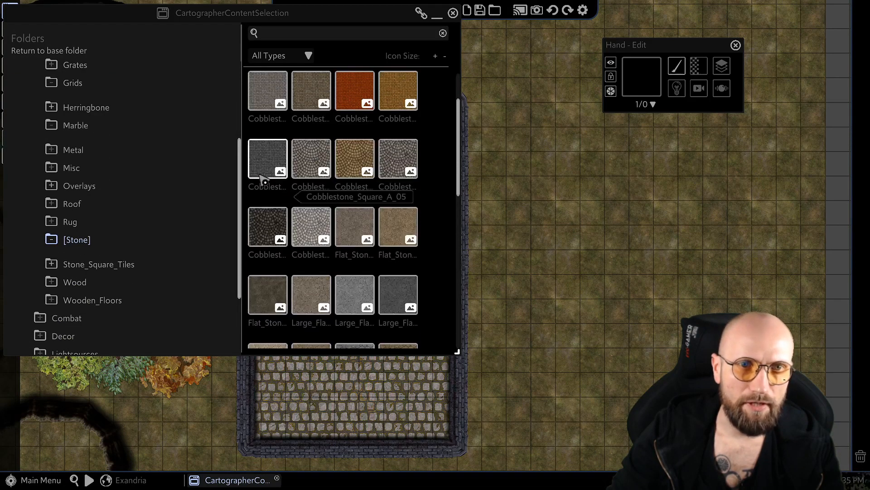
left_click(317, 152)
- Lay the cobblestone texture as a rectangular tiled area on the grass against the outer side of the building's wall
middle_click_drag(539, 196, 602, 227)
left_click(678, 66)
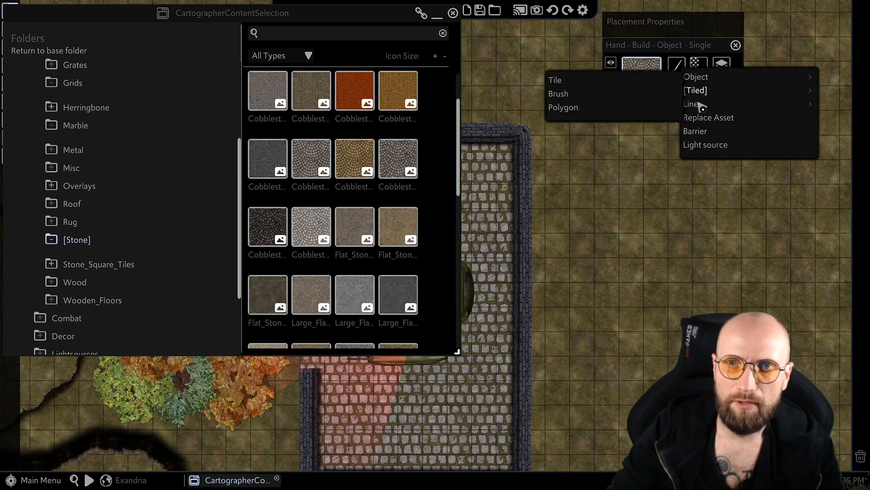
left_click(593, 85)
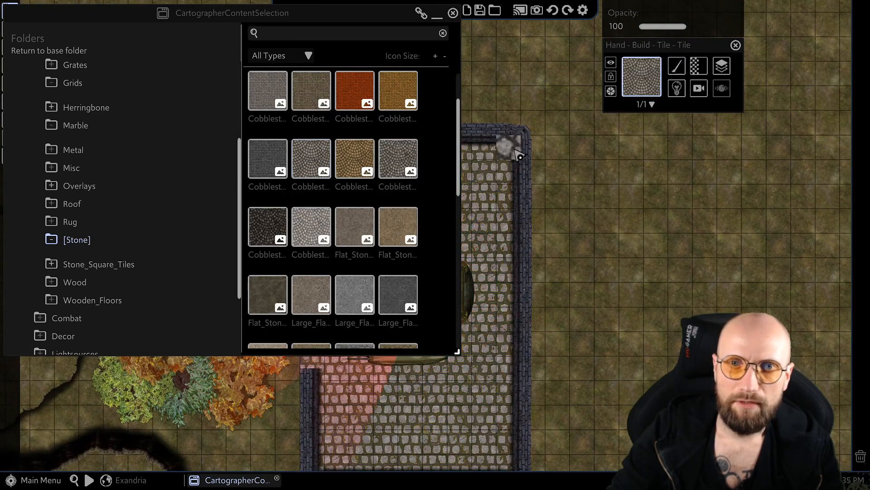
left_click_drag(533, 147, 790, 401)
middle_click_drag(790, 401, 718, 295)
left_click_drag(718, 295, 651, 334)
right_click(647, 329)
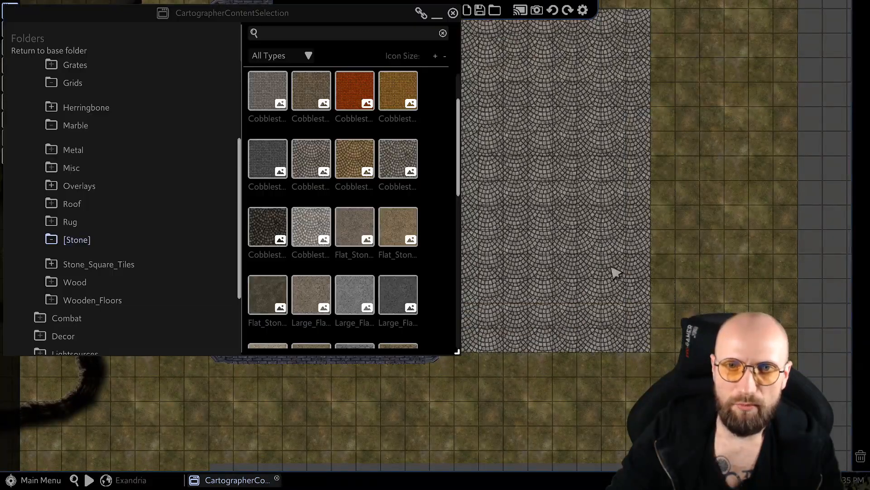
- Increase the texture scale of the new fan-pattern cobblestone tile and close the content selection window
left_click(594, 205)
middle_click_drag(593, 205, 673, 238)
scroll(673, 240, "up", 1)
scroll(677, 246, "up", 1)
left_click(721, 66)
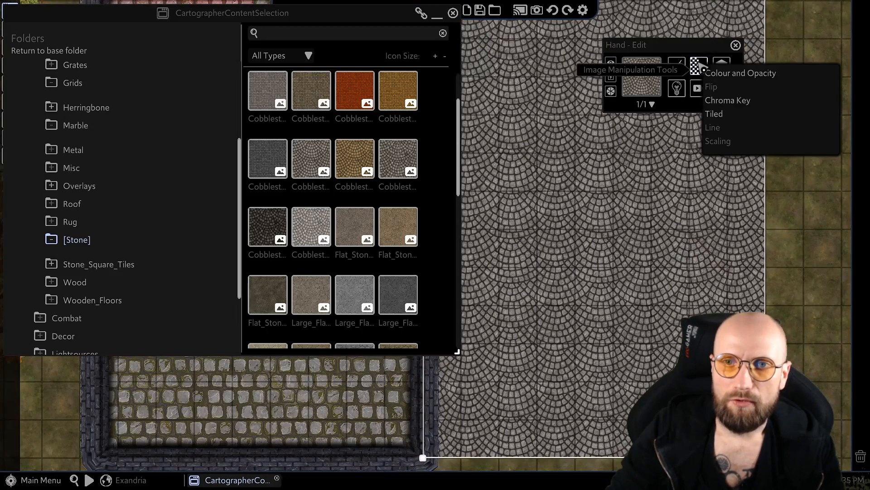
mouse_move(718, 117)
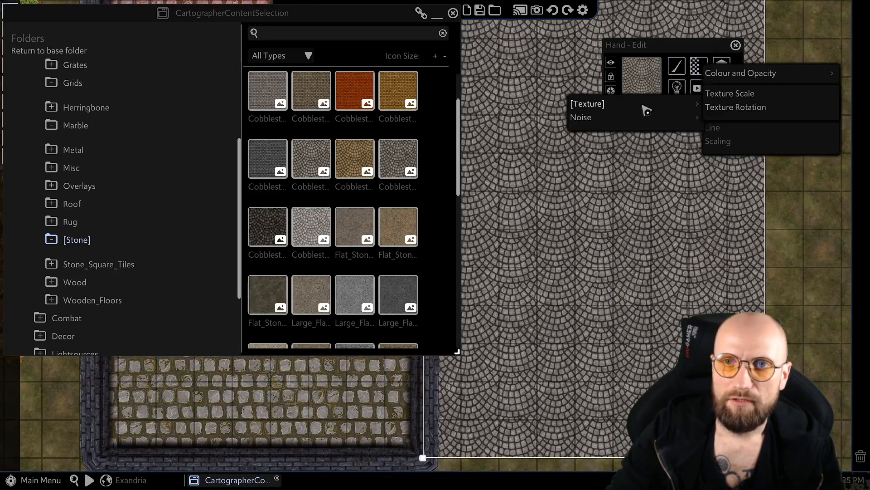
left_click_drag(414, 246, 416, 248)
middle_click_drag(502, 260, 611, 270)
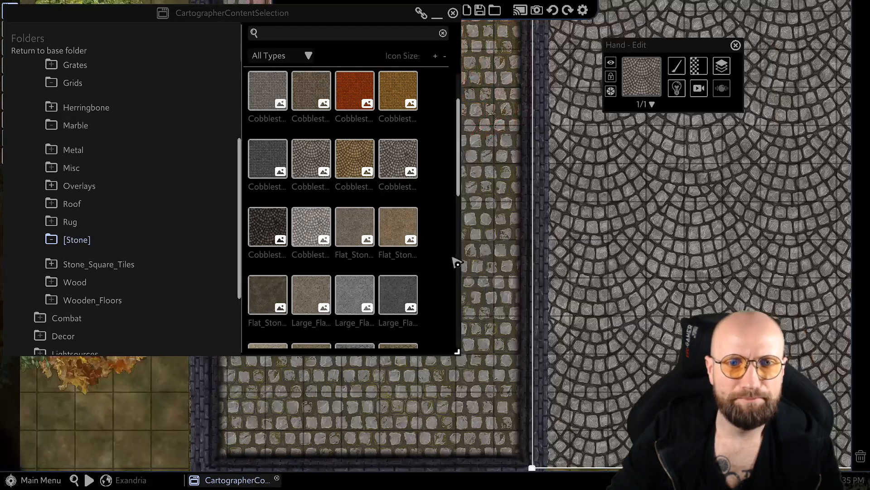
left_click(453, 13)
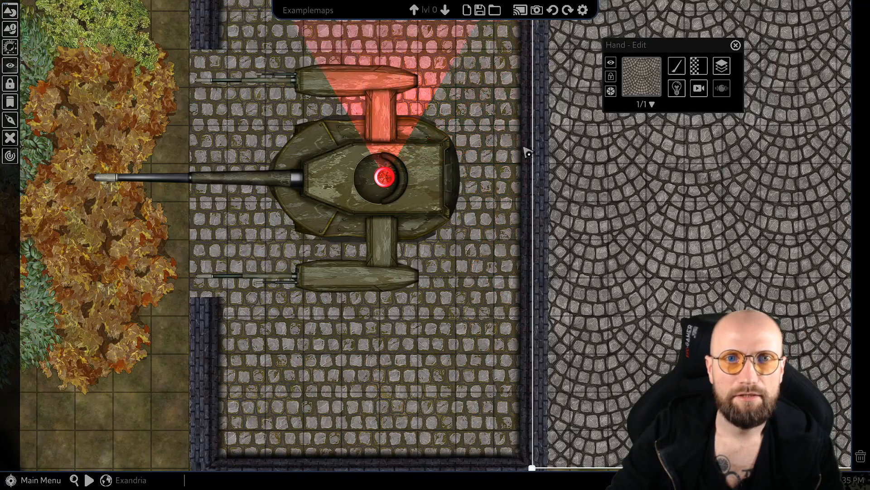
middle_click_drag(526, 152, 338, 150)
left_click(723, 67)
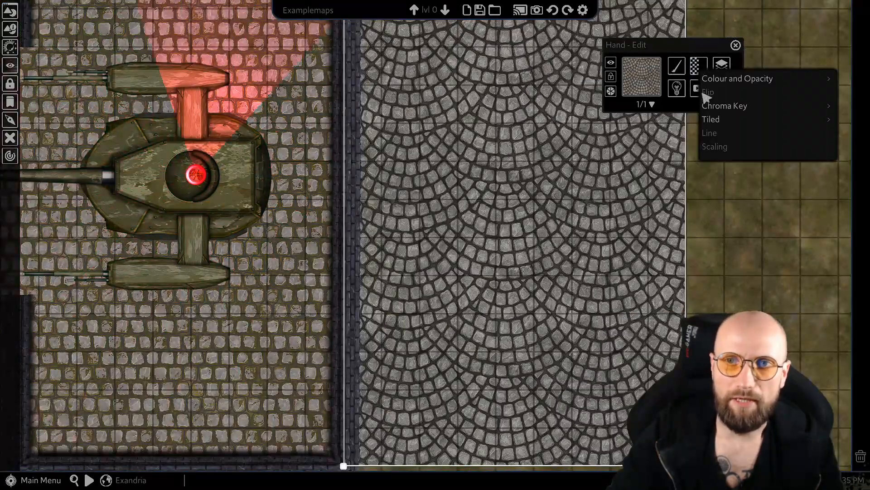
mouse_move(735, 108)
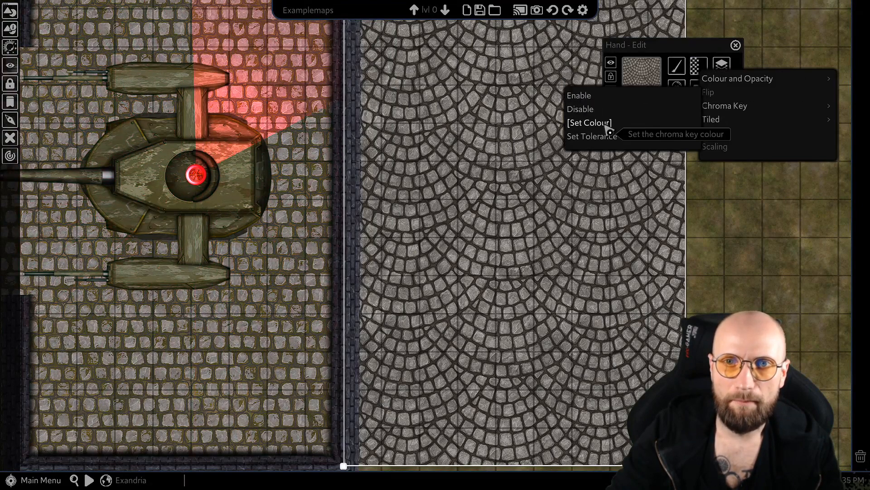
middle_click_drag(532, 218, 504, 220)
scroll(508, 224, "up", 3)
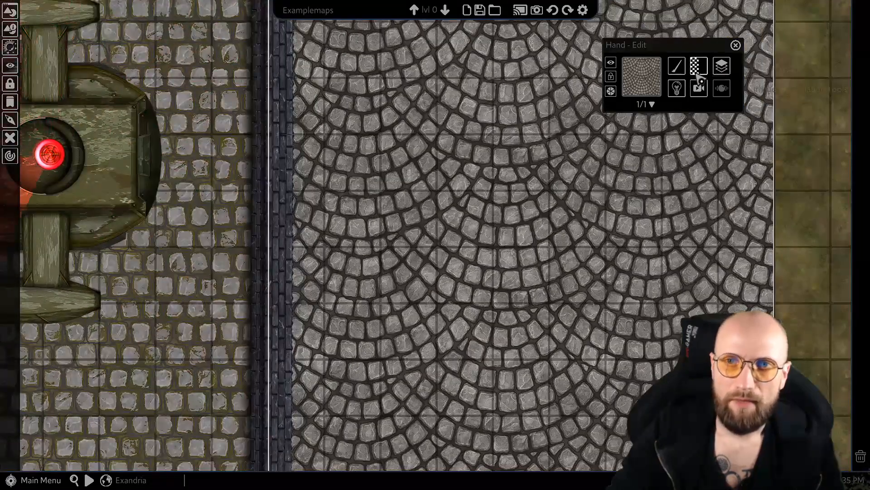
- Set the fan-pattern tile's chroma key colour to 38322b by sampling the dark mortar with the eyedropper
left_click(699, 68)
mouse_move(704, 111)
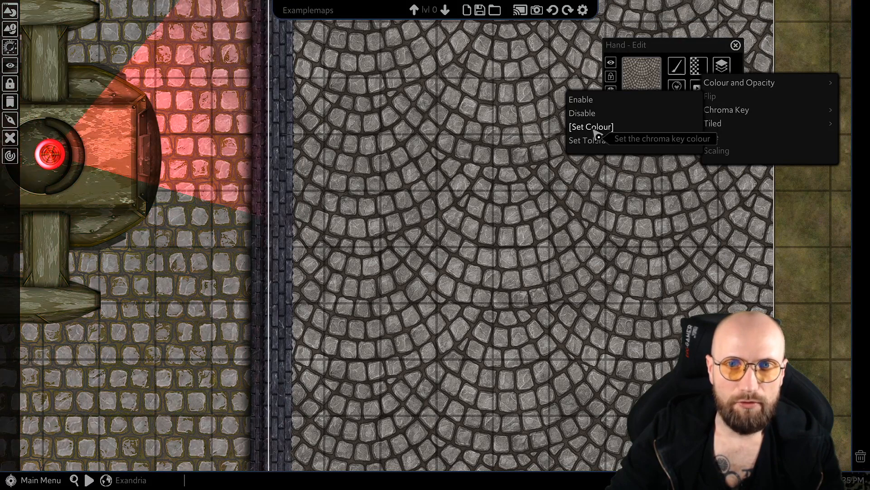
left_click(597, 129)
left_click_drag(587, 129, 350, 64)
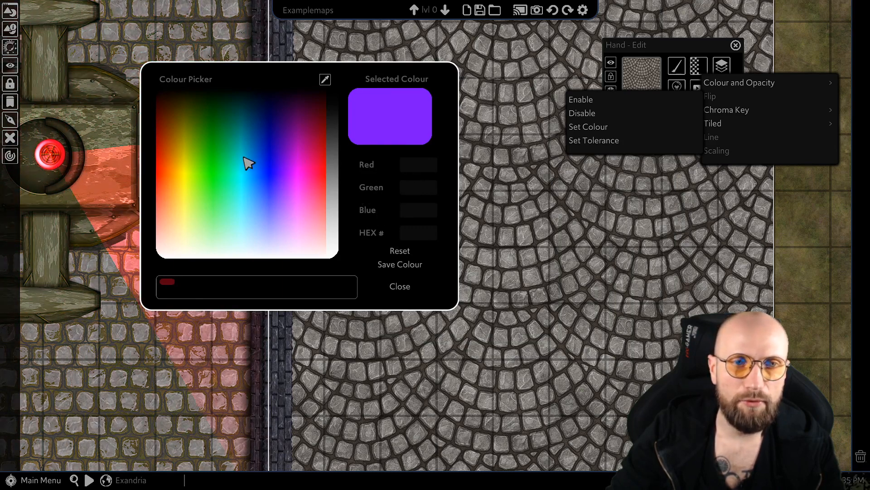
left_click_drag(217, 165, 254, 168)
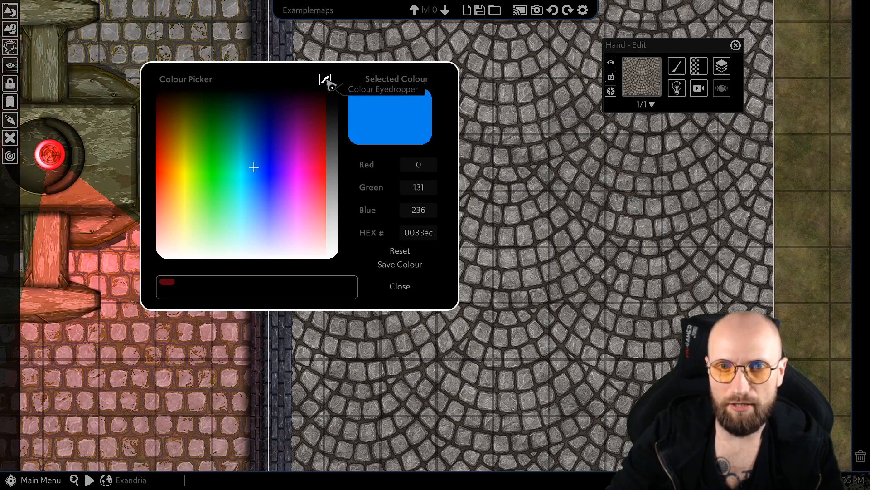
left_click(325, 80)
scroll(544, 239, "up", 4)
left_click(528, 245)
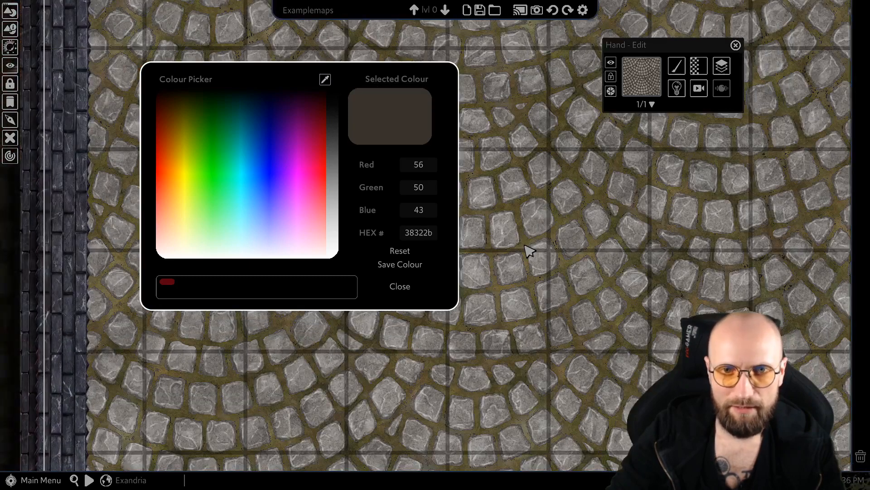
- Inspect the joints of the fan-pattern tile up close and compare them with the floor inside the walls
scroll(528, 249, "down", 1)
scroll(515, 247, "up", 1)
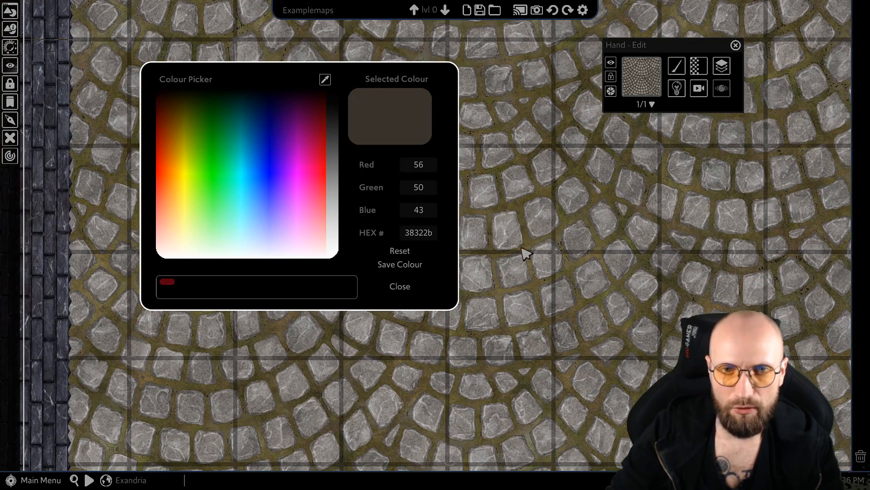
scroll(549, 308, "down", 5)
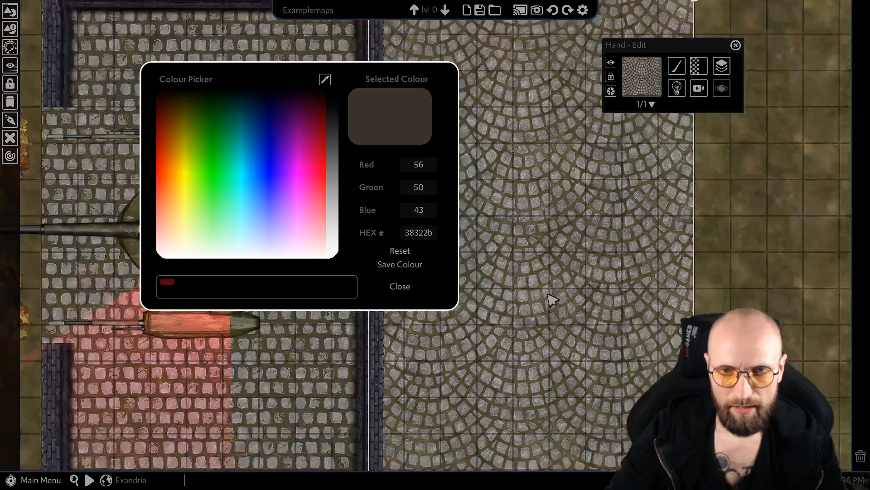
middle_click_drag(565, 280, 667, 274)
scroll(666, 274, "down", 2)
scroll(651, 242, "up", 2)
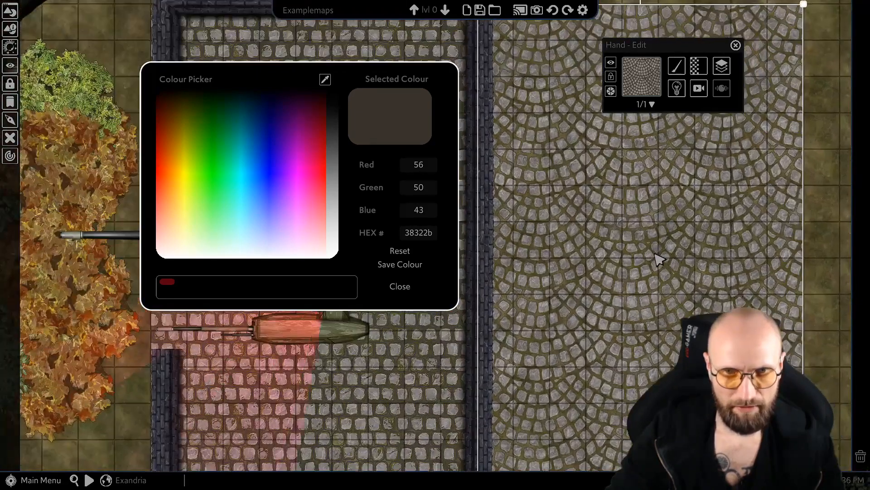
- Finish picking the fan-pattern tile's chroma key colour and close the colour picker
middle_click_drag(621, 206, 537, 190)
scroll(537, 194, "up", 1)
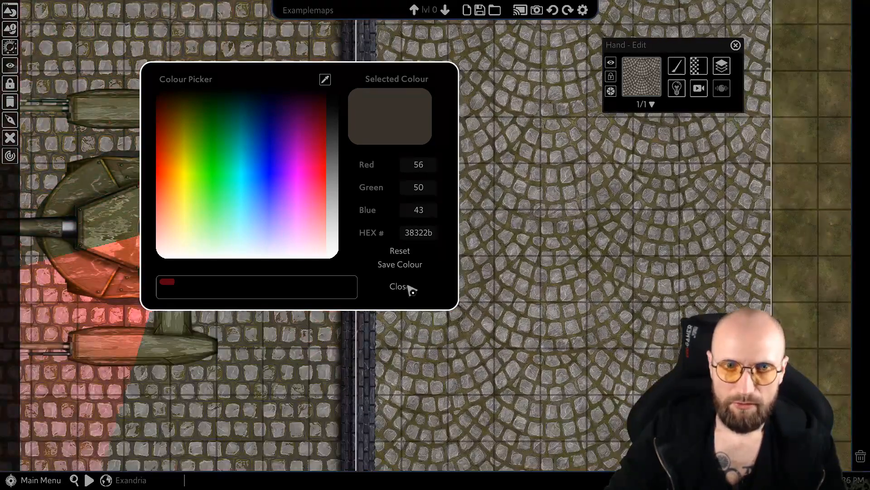
left_click(406, 286)
- Try raising the fan-pattern tile's chroma key tolerance to 0.30
left_click(698, 66)
mouse_move(721, 109)
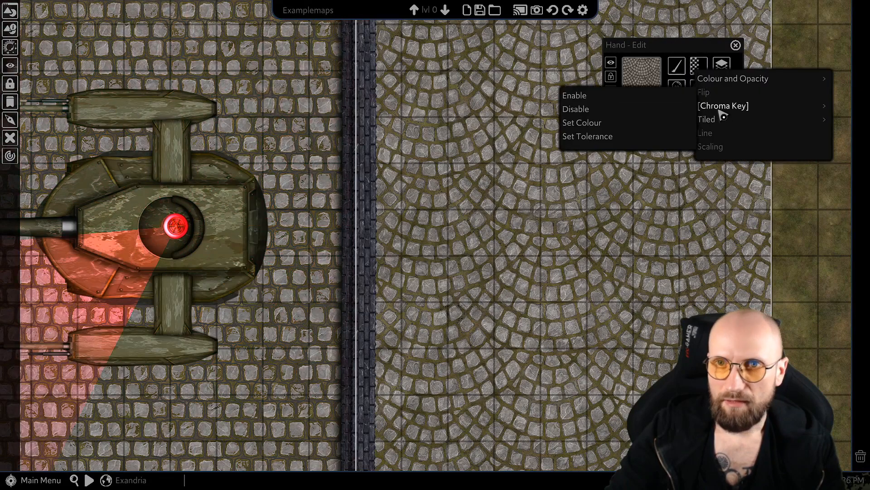
left_click(617, 136)
left_click_drag(437, 226, 408, 179)
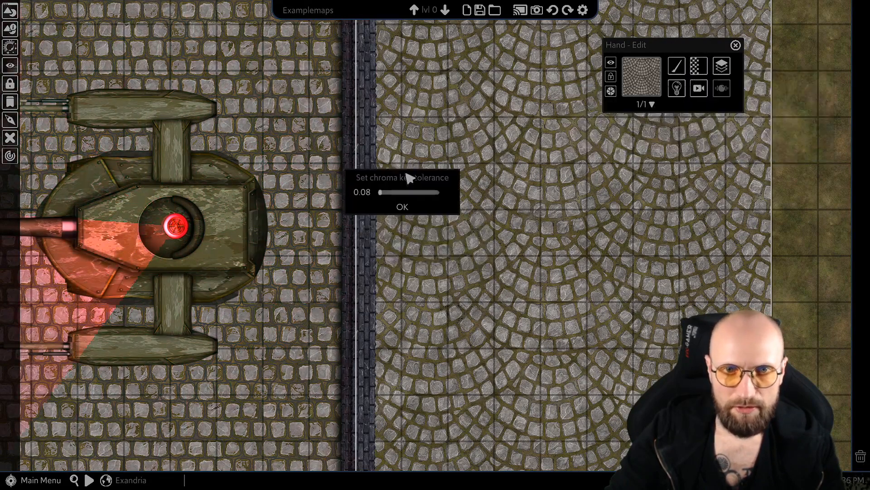
scroll(430, 199, "up", 3)
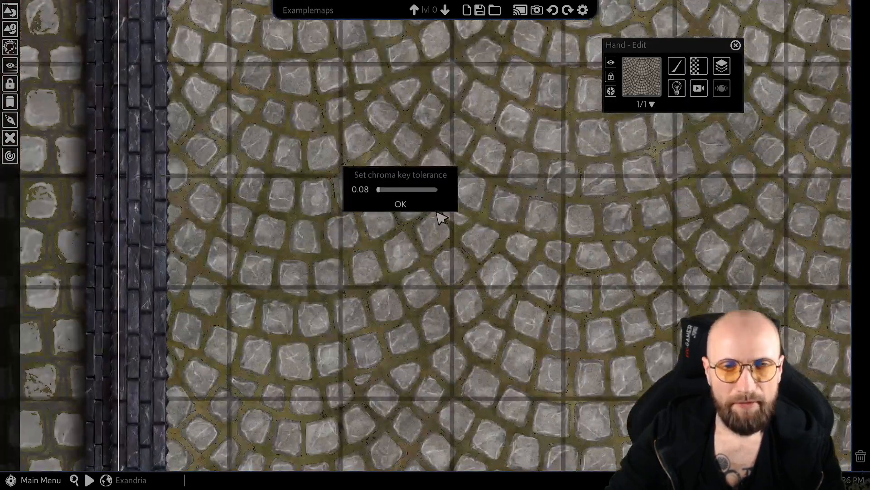
mouse_move(386, 190)
left_mouse_down()
mouse_move(377, 190)
mouse_move(393, 190)
left_mouse_up()
scroll(640, 310, "down", 1)
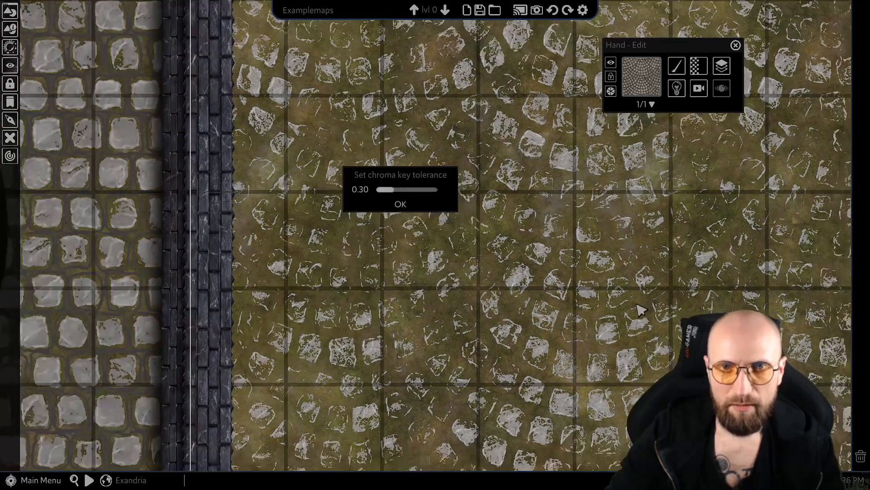
- Set the fan-pattern tile's chroma key tolerance to 0.08 and confirm it
scroll(636, 304, "down", 5)
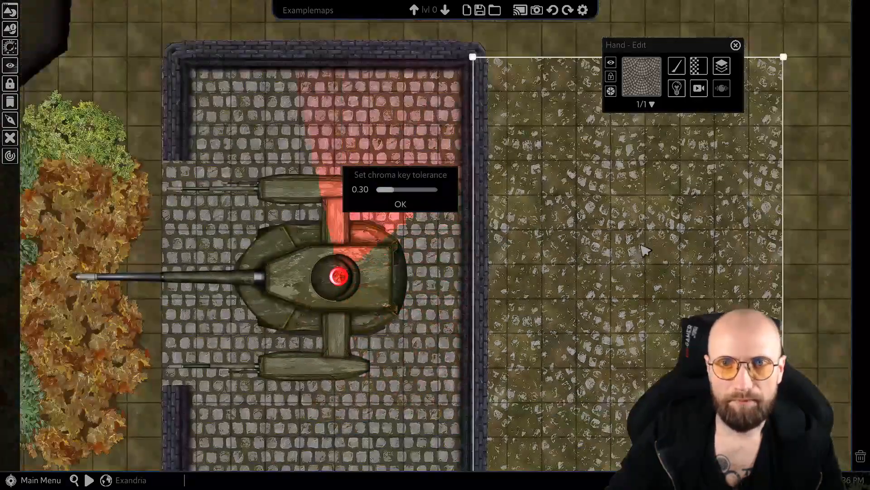
middle_click_drag(636, 241, 596, 170)
scroll(532, 232, "up", 1)
scroll(511, 244, "up", 1)
middle_click_drag(474, 349, 485, 271)
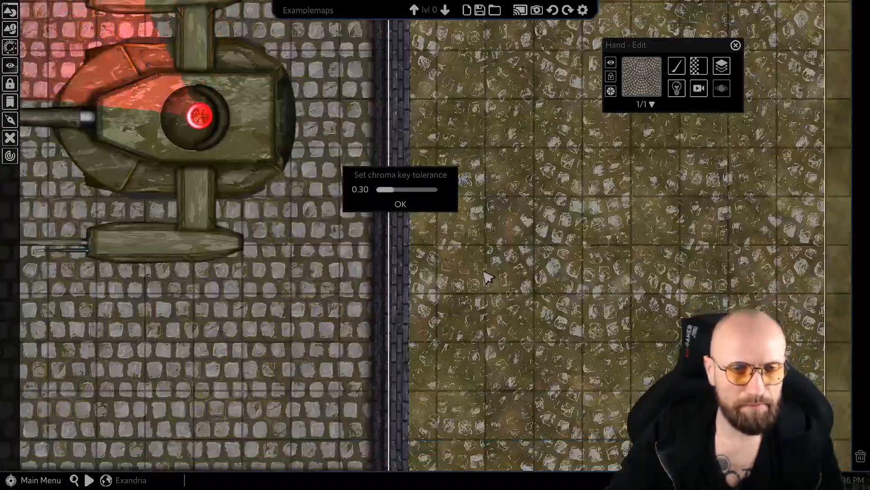
middle_click_drag(552, 272, 553, 222)
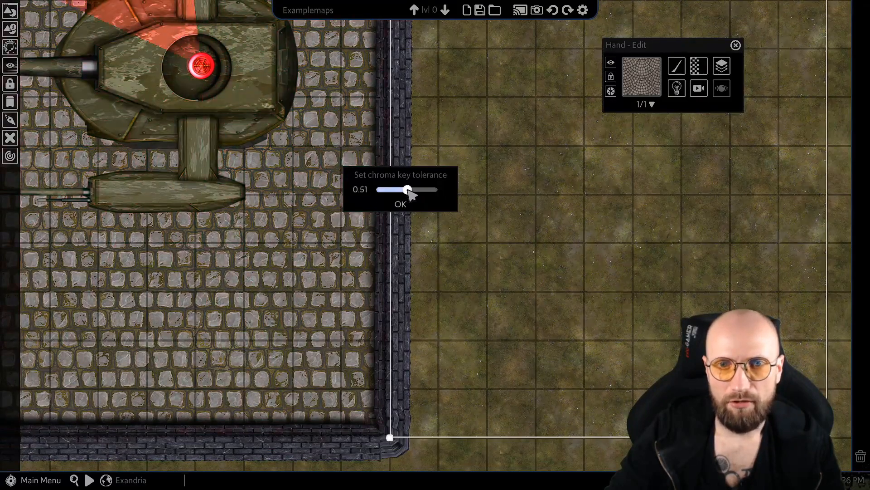
left_click_drag(409, 190, 380, 193)
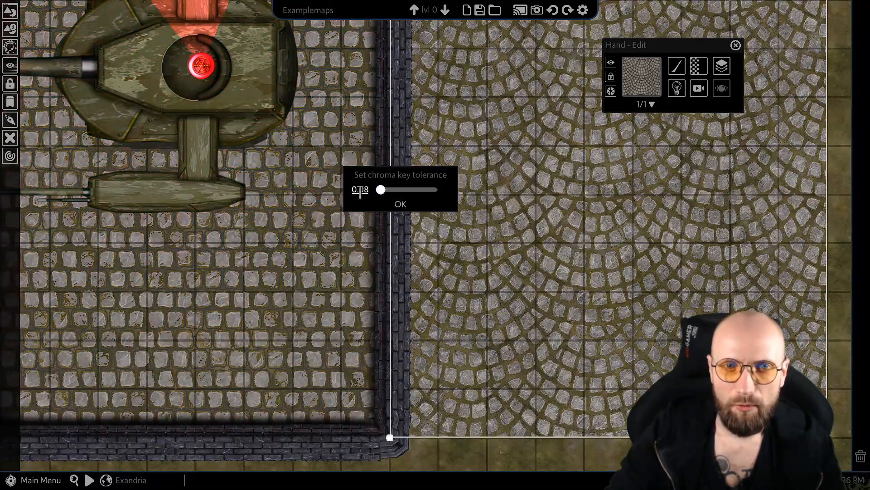
left_click(407, 206)
- Deselect the fan-pattern cobblestone tile beside the building
scroll(536, 305, "down", 2)
key("w")
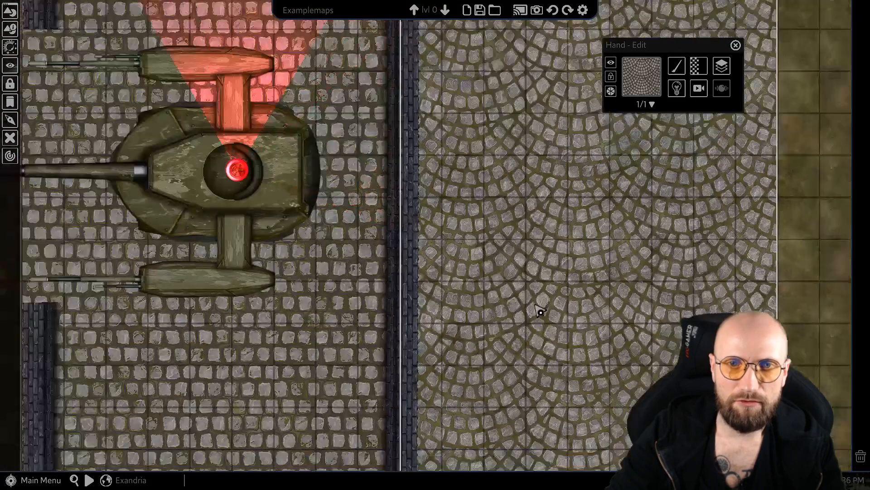
scroll(534, 308, "down", 3)
left_click(737, 235)
scroll(728, 229, "down", 2)
middle_click_drag(620, 159, 615, 177)
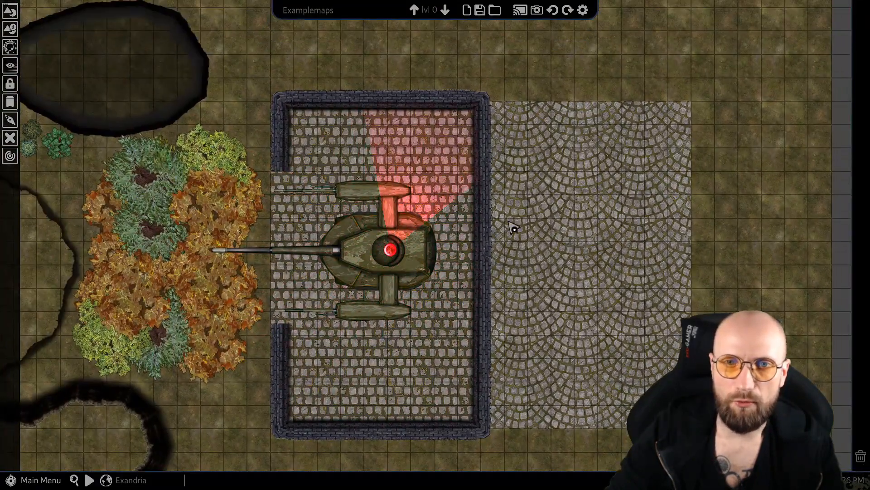
middle_click_drag(268, 225, 335, 220)
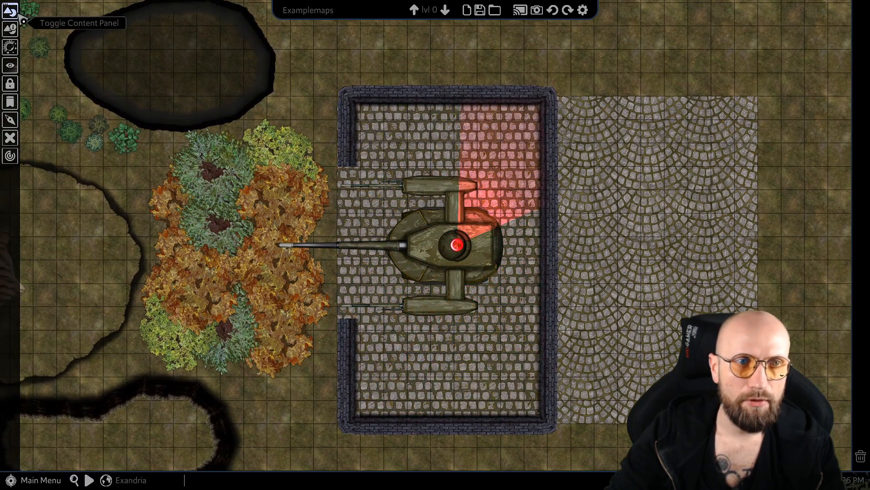
- Choose the Firestorm animation from Arkenforge's Effects Animations content for placement
left_click(10, 11)
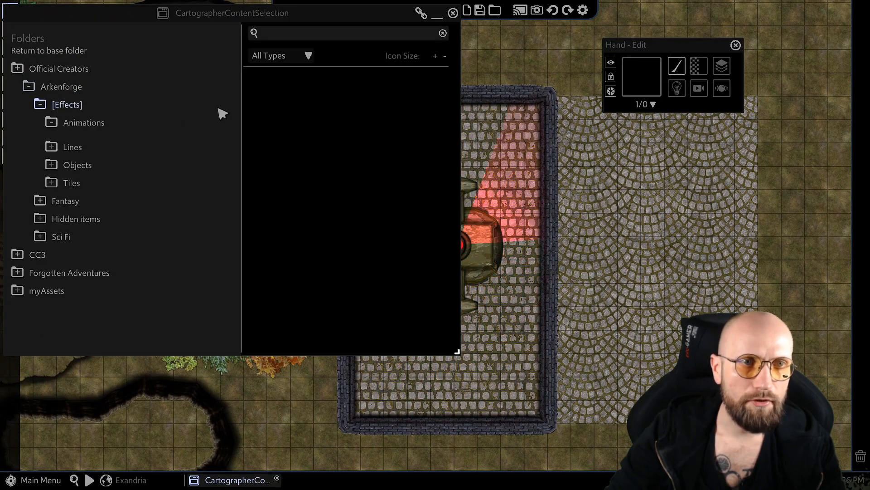
left_click(101, 128)
scroll(316, 259, "down", 5)
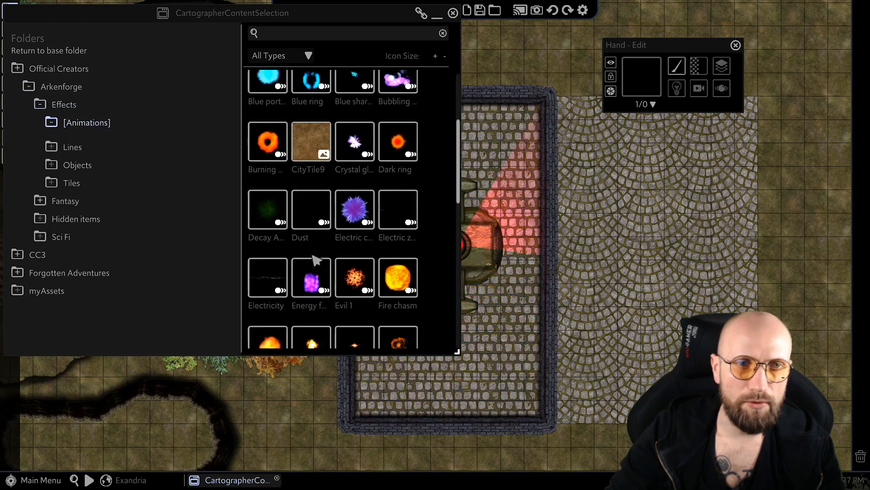
scroll(317, 204, "down", 10)
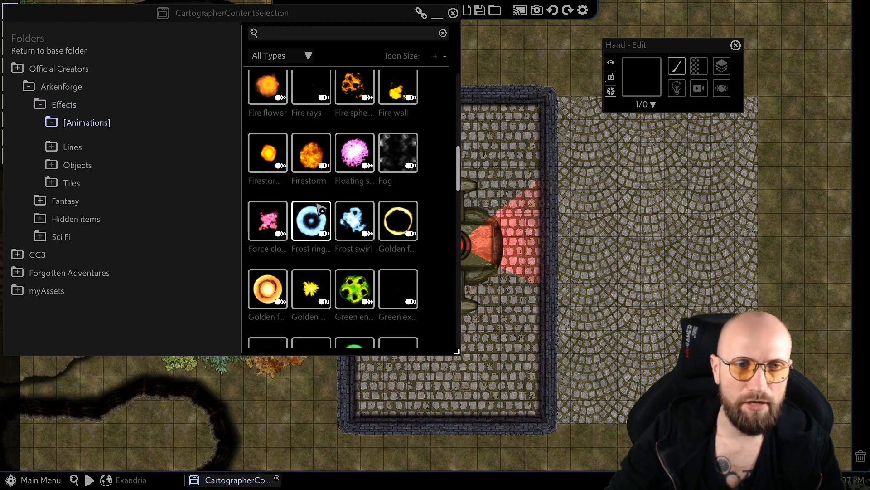
scroll(320, 209, "up", 3)
middle_click_drag(534, 256, 660, 239)
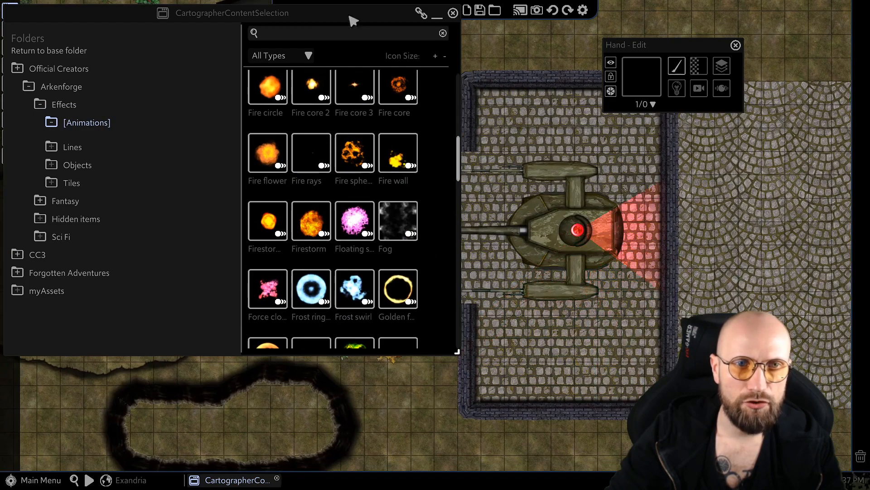
scroll(317, 195, "down", 3)
left_click(313, 164)
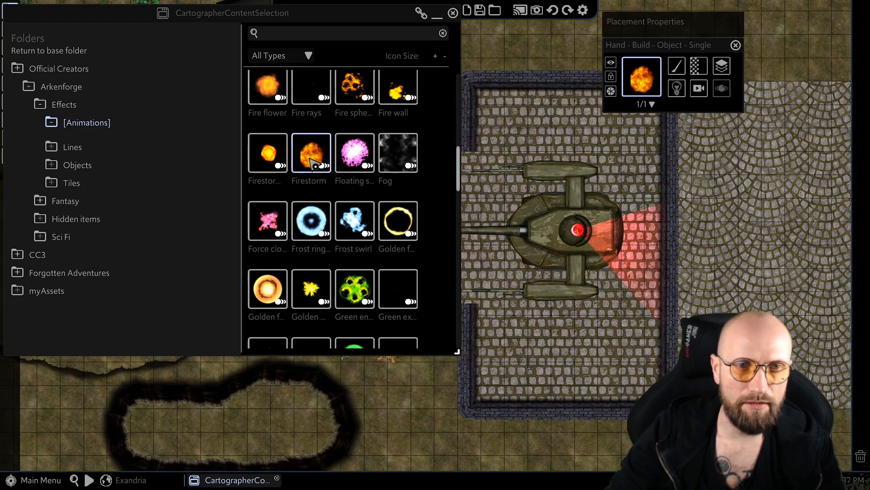
- Place a single Firestorm animation on the fan-pattern cobblestone area and close the content selection window
left_click(609, 225)
middle_click_drag(649, 224, 607, 223)
left_click(709, 229)
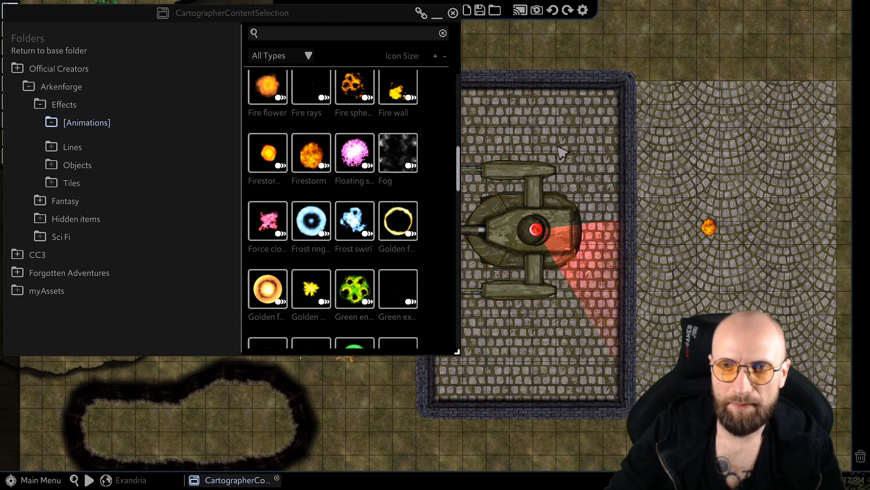
left_click(453, 13)
- Enlarge the Firestorm animation to many times its placed size and reposition it over the fan-pattern cobblestones
middle_click_drag(751, 252, 579, 280)
scroll(564, 266, "up", 3)
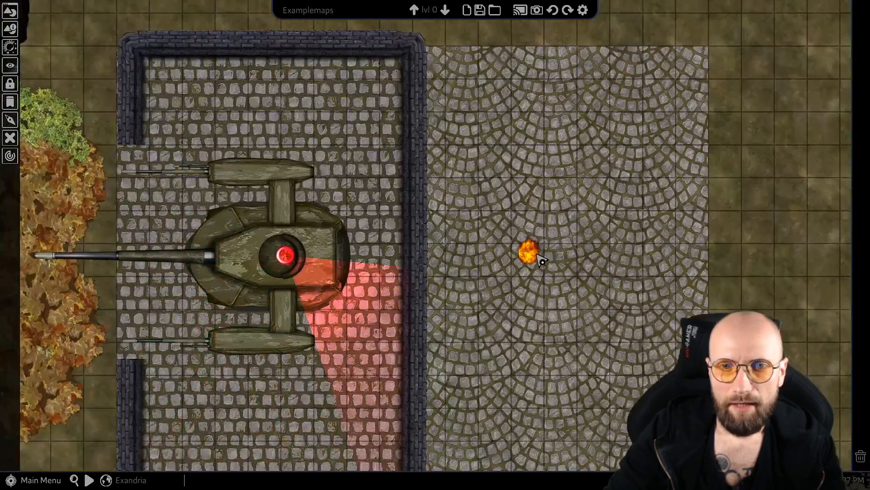
left_click(534, 255)
left_click_drag(554, 249, 707, 71)
left_click_drag(622, 184, 556, 286)
middle_click_drag(568, 250, 511, 200)
- Set the Firestorm's chroma key colour to ebea00 by sampling its bright yellow core with the eyedropper
left_click(710, 77)
mouse_move(721, 104)
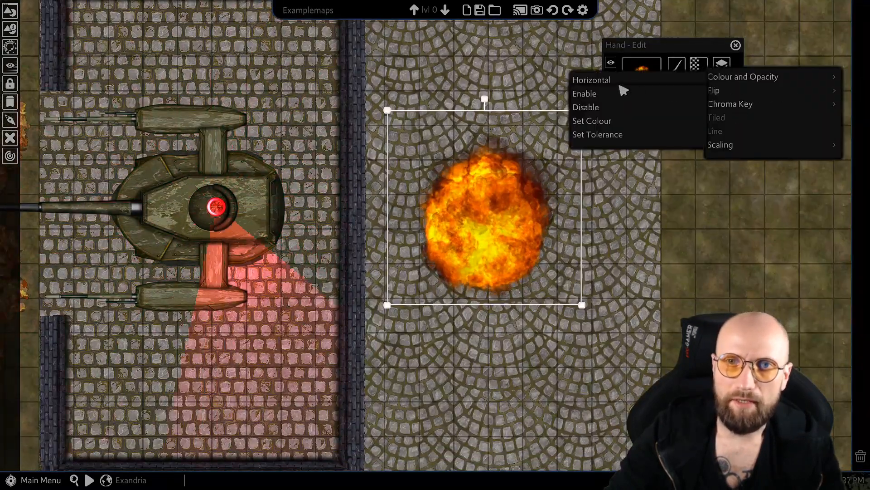
left_click(605, 121)
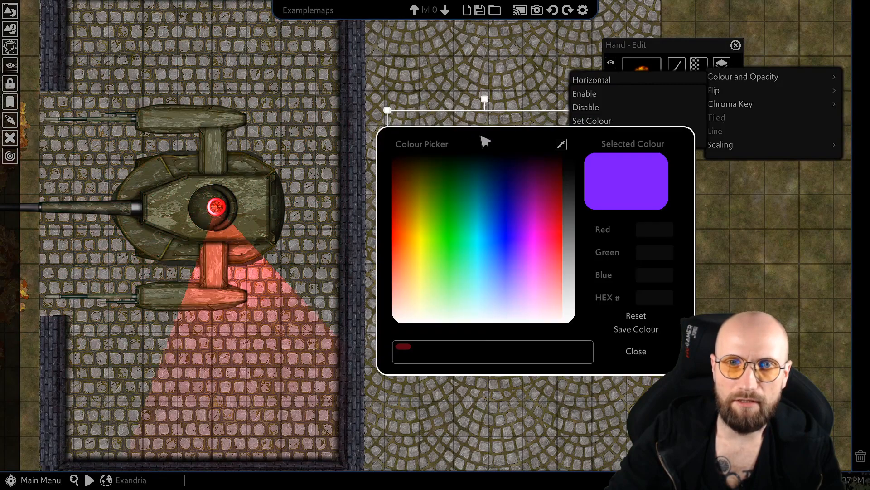
left_click(238, 49)
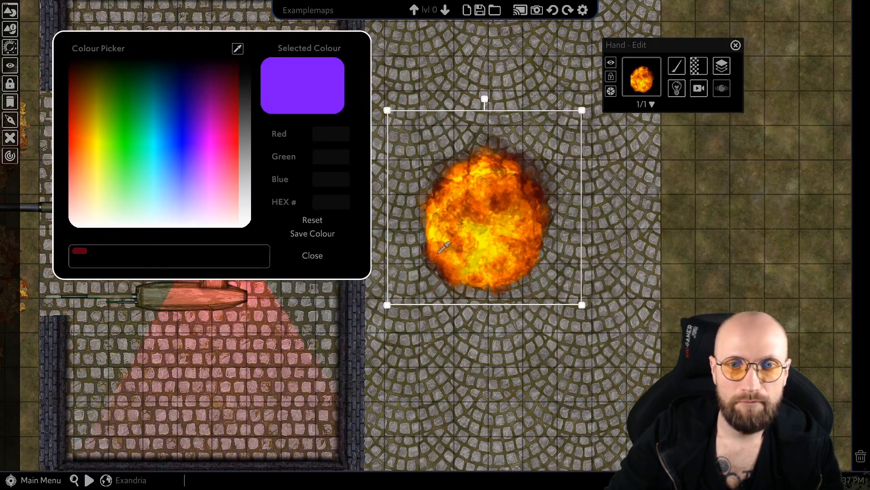
scroll(493, 228, "up", 2)
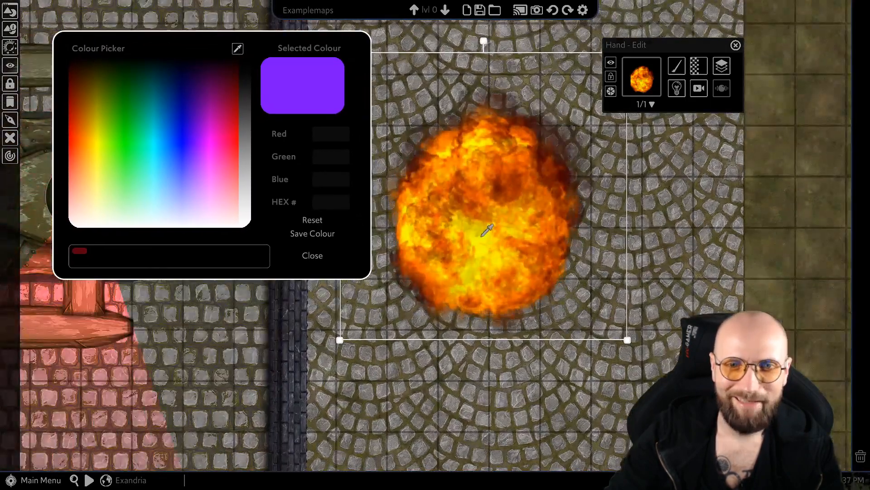
left_click(489, 231)
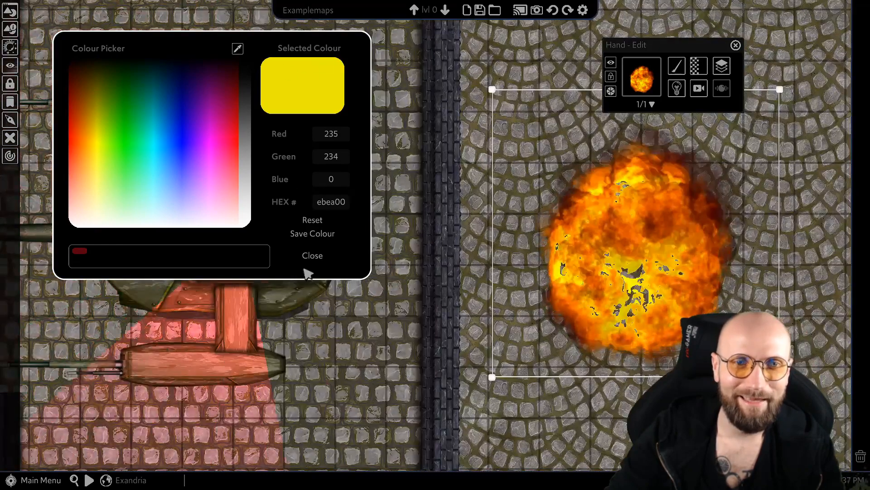
left_click(318, 256)
- Raise the Firestorm's chroma key tolerance to 0.67 and move the fire closer to the building's wall
left_click(580, 152)
scroll(615, 231, "down", 1)
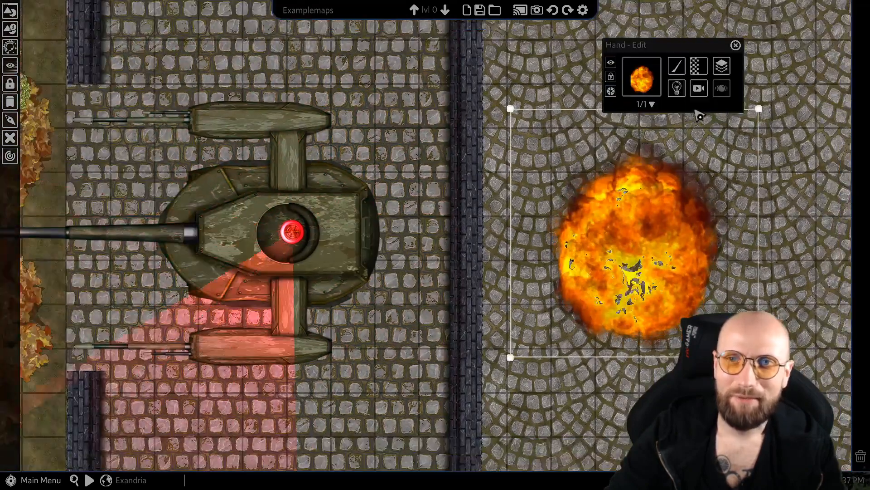
left_click(697, 90)
mouse_move(696, 108)
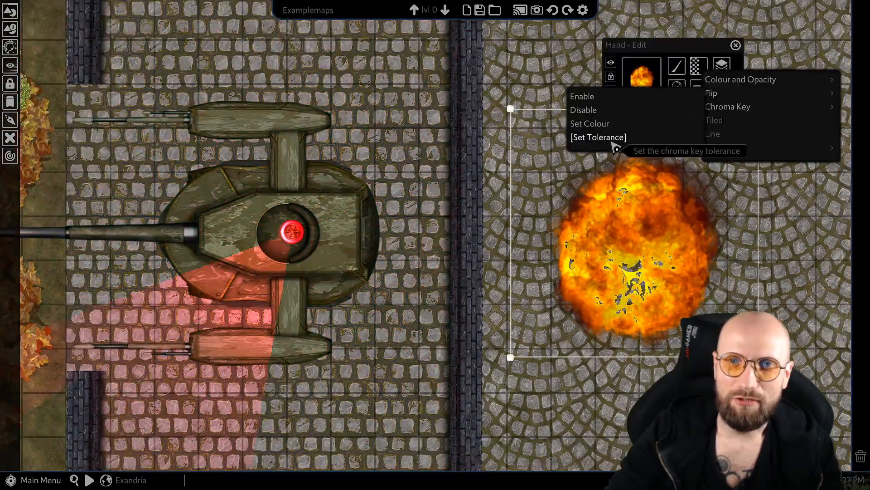
left_click(599, 137)
left_click_drag(460, 223, 464, 110)
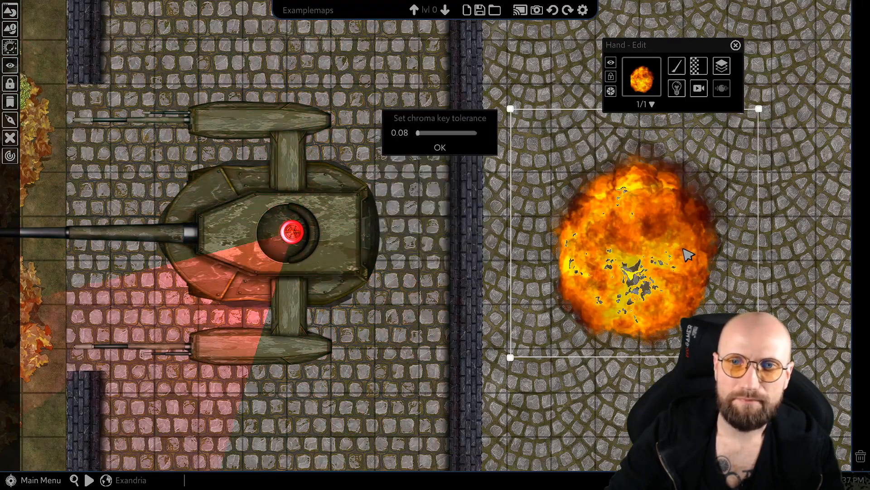
left_click_drag(684, 252, 604, 267)
left_click_drag(421, 134, 459, 133)
scroll(630, 254, "down", 4)
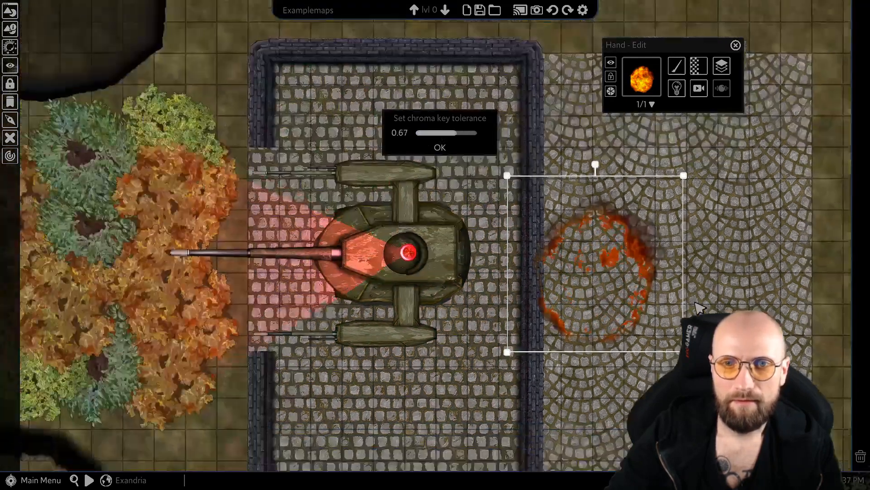
- Move the Firestorm beneath the tank, enlarge it to surround the hull, and set its chroma key tolerance to 0.10
left_click(492, 233)
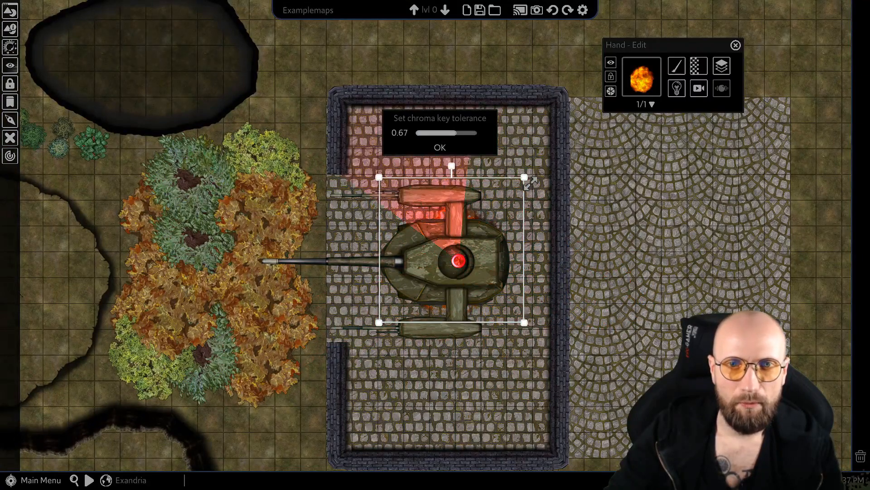
left_click_drag(529, 186, 509, 186)
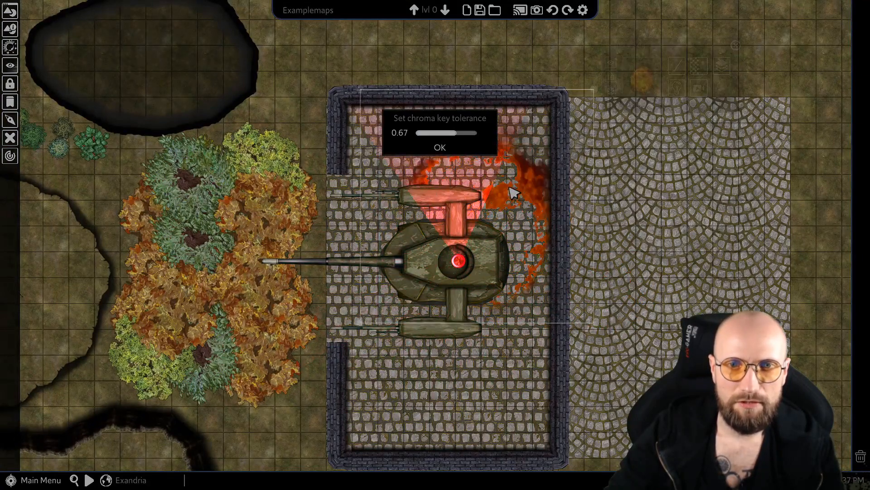
middle_click_drag(473, 251, 530, 245)
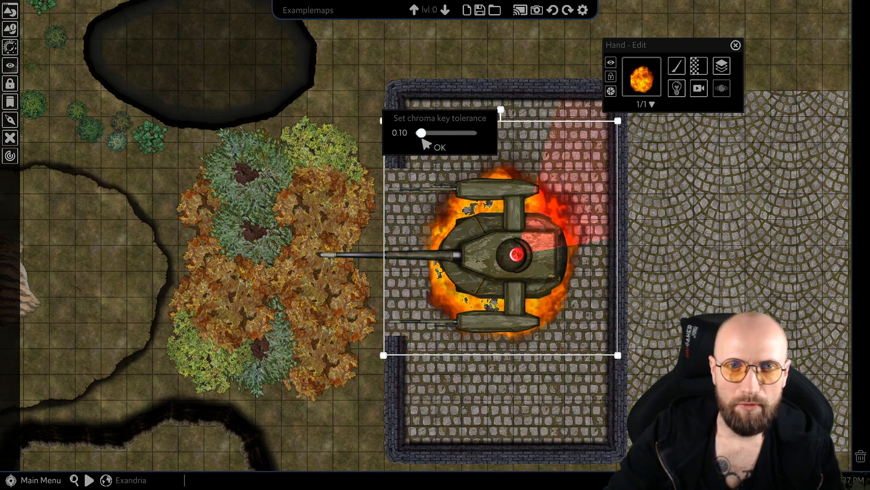
- Move the Firestorm from the tank back onto the fan-pattern cobblestones and confirm the chroma key tolerance
left_click_drag(518, 278, 751, 261)
middle_click_drag(721, 267, 474, 269)
scroll(496, 255, "up", 2)
left_click(440, 147)
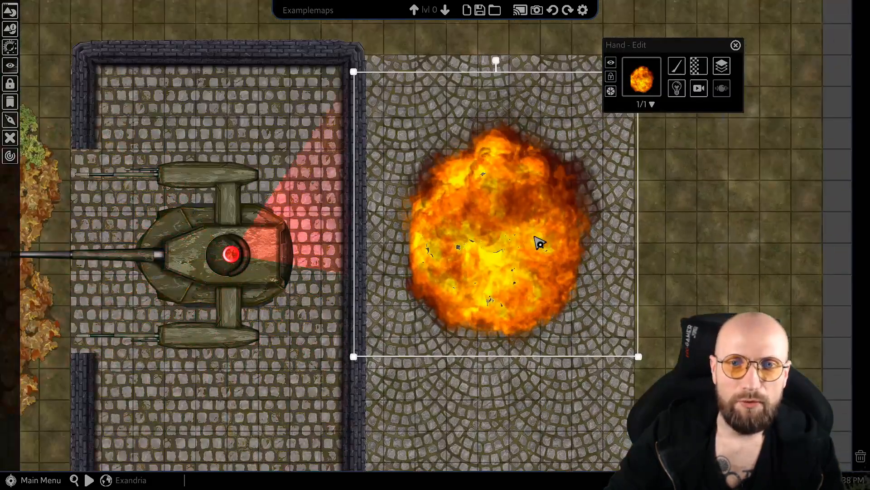
- Raise the Firestorm's chroma key tolerance until most of its yellow core is transparent over the cobblestones
scroll(681, 138, "down", 2)
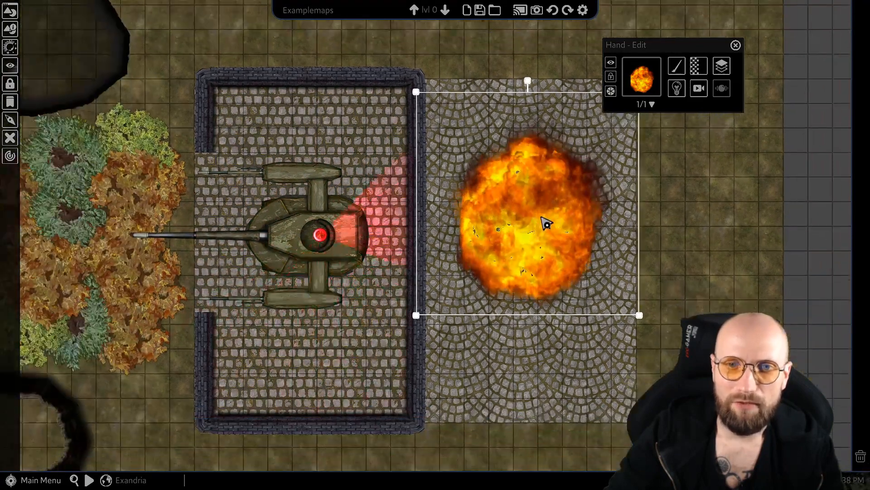
left_click(699, 67)
mouse_move(725, 104)
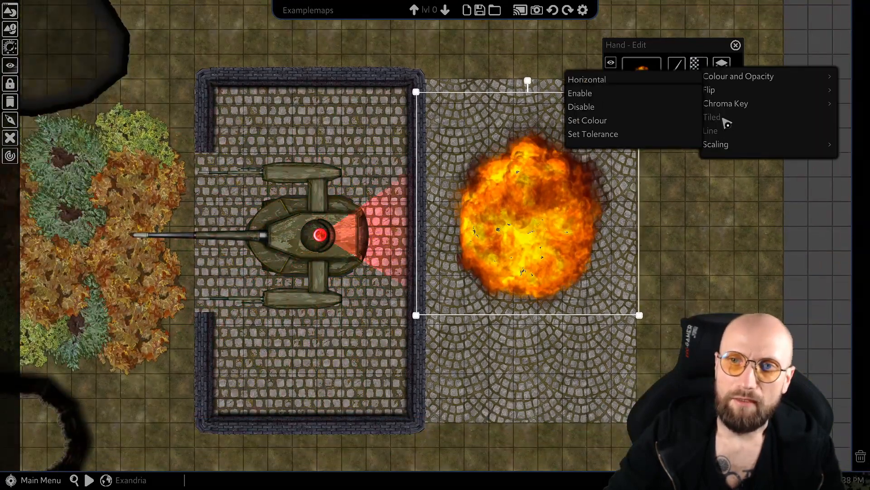
left_click(603, 135)
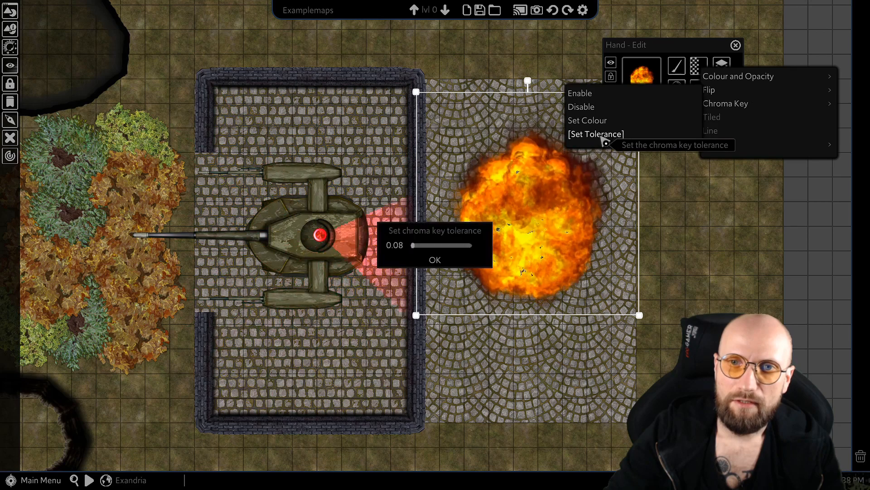
left_click_drag(418, 250, 437, 244)
left_click(435, 259)
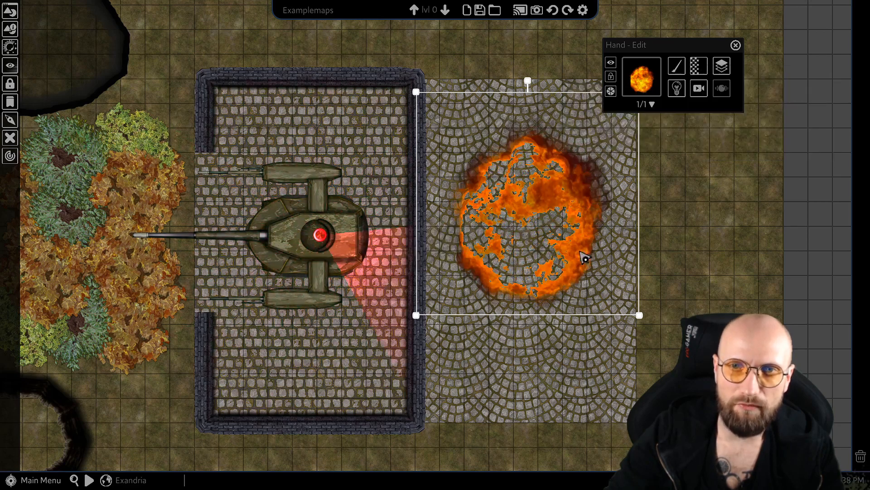
left_click(10, 10)
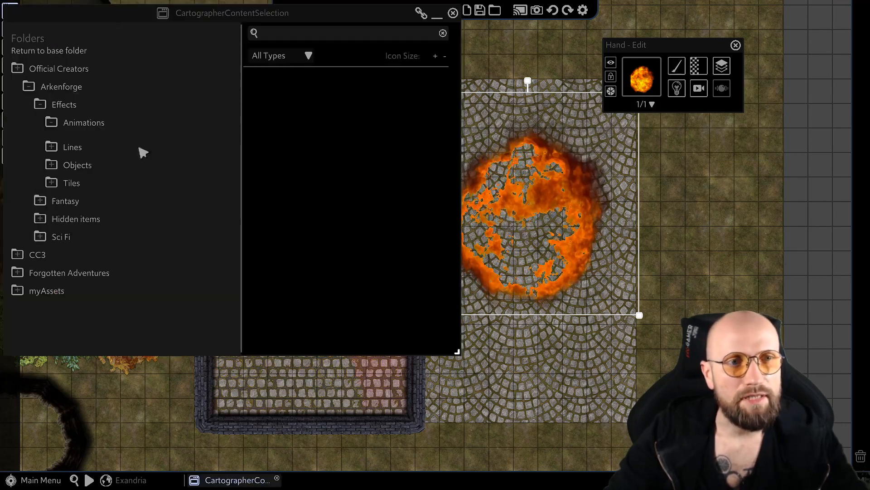
left_click(86, 122)
scroll(334, 205, "down", 8)
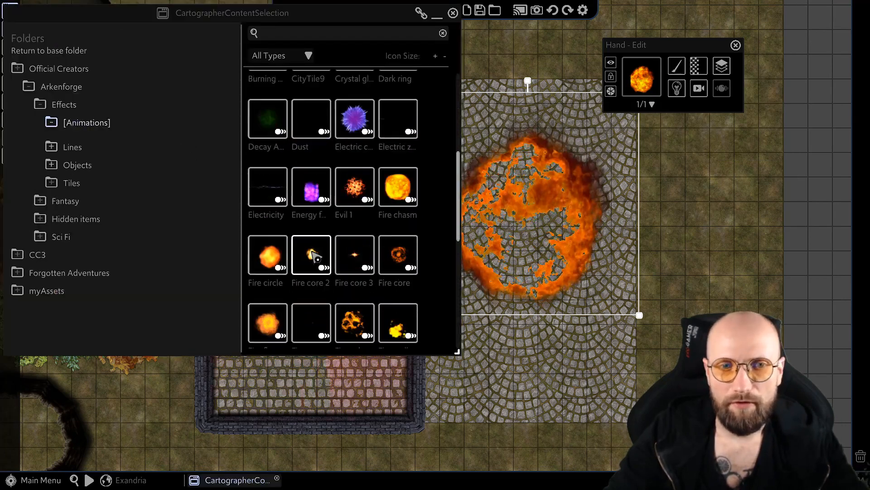
scroll(276, 236, "down", 1)
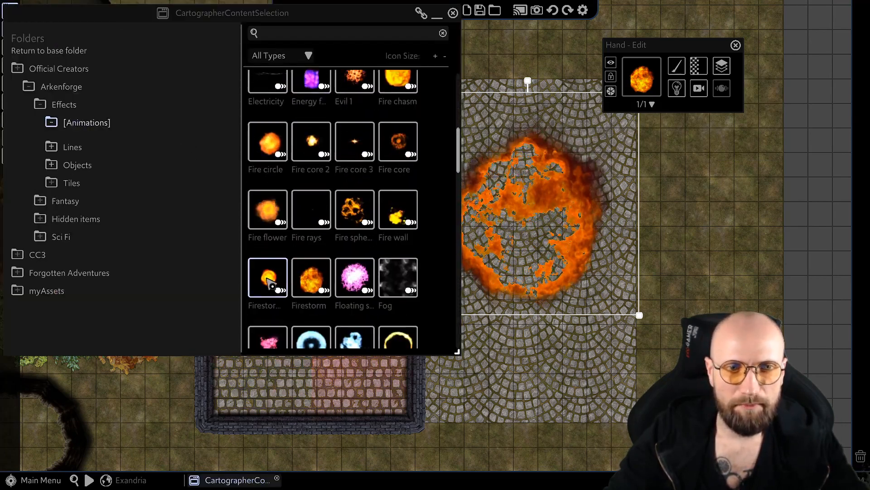
left_click(655, 224)
right_click(629, 208)
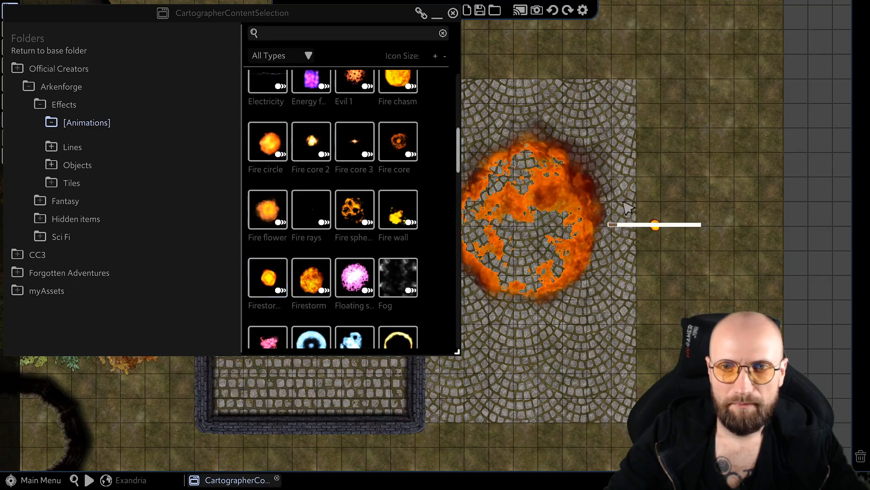
left_click(658, 229)
key("Delete")
- Duplicate the keyed Firestorm onto the grass beside the fan-pattern cobblestones and disable the copy's chroma key
left_click(563, 195)
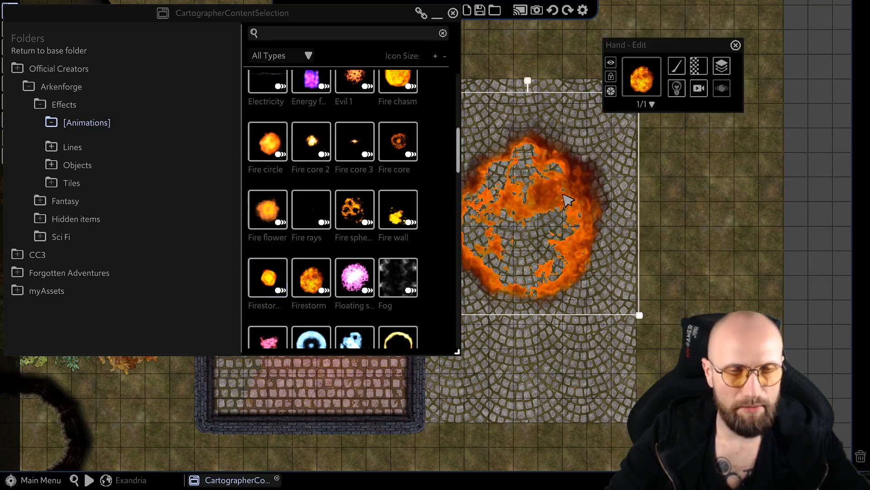
left_click(452, 13)
key("ctrl+v")
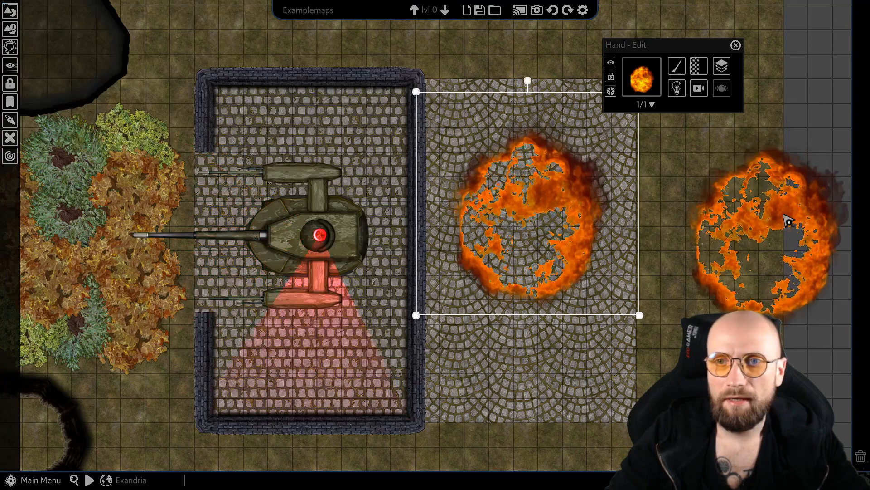
left_click(789, 221)
left_click(699, 66)
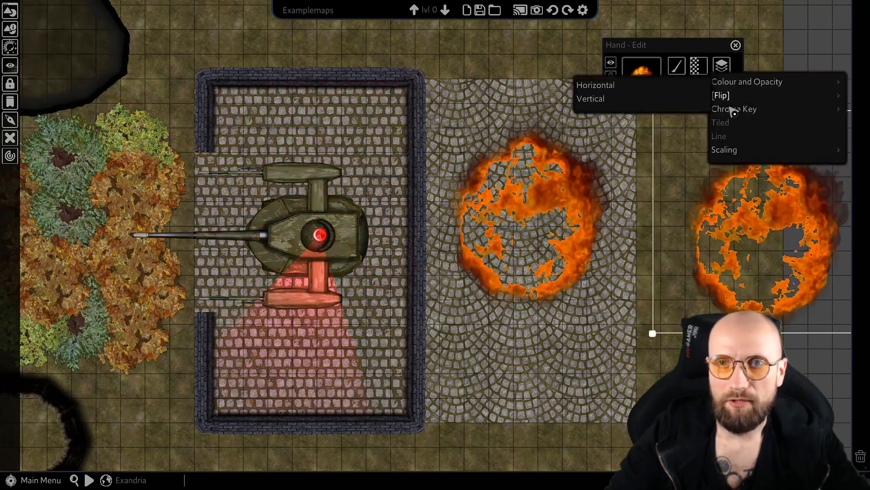
mouse_move(733, 111)
left_click(585, 111)
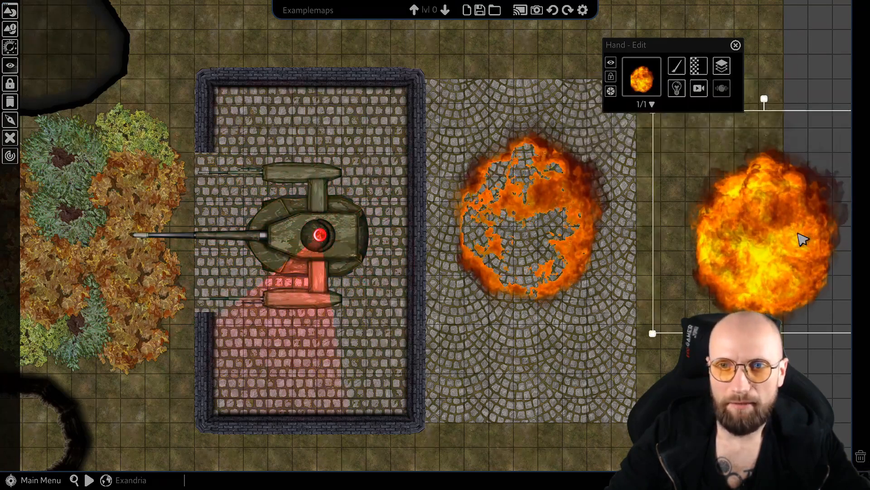
- Move the unkeyed Firestorm copy beneath the keyed one on the cobblestones and set the copy's hue to 14
left_click_drag(803, 239, 567, 218)
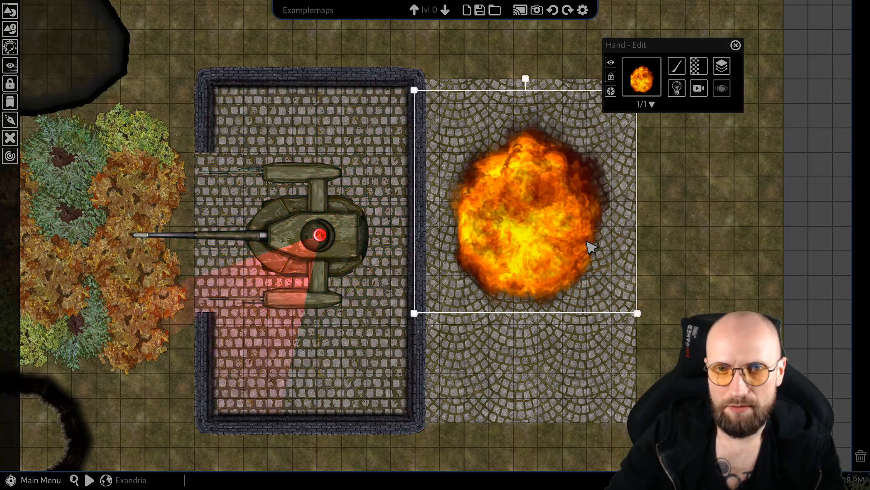
scroll(626, 198, "up", 3)
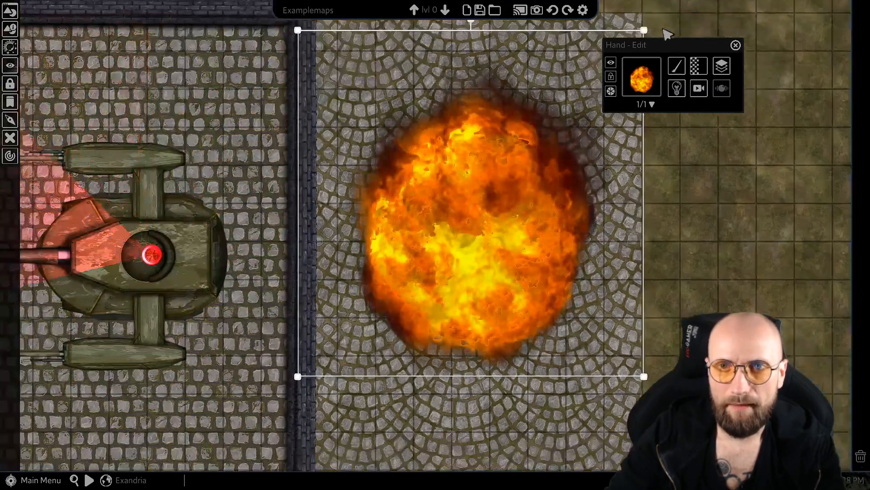
left_click(677, 66)
left_click_drag(448, 230, 324, 183)
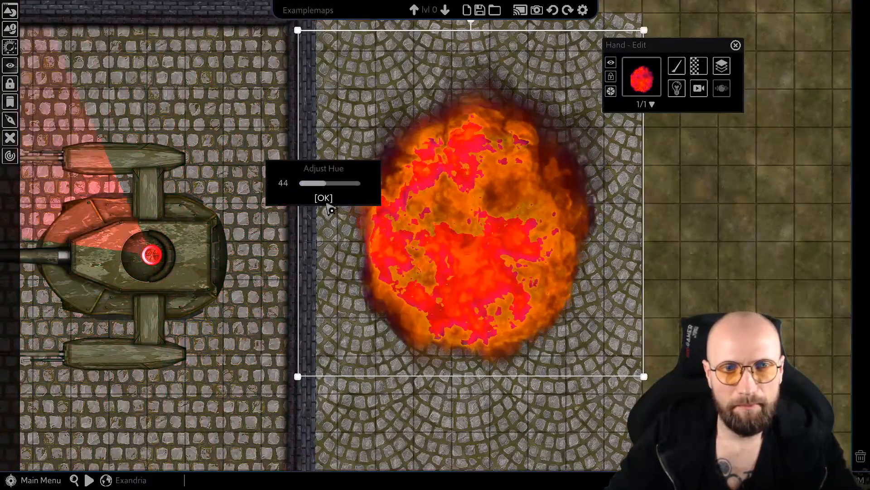
scroll(330, 255, "down", 3)
middle_click_drag(324, 254, 363, 261)
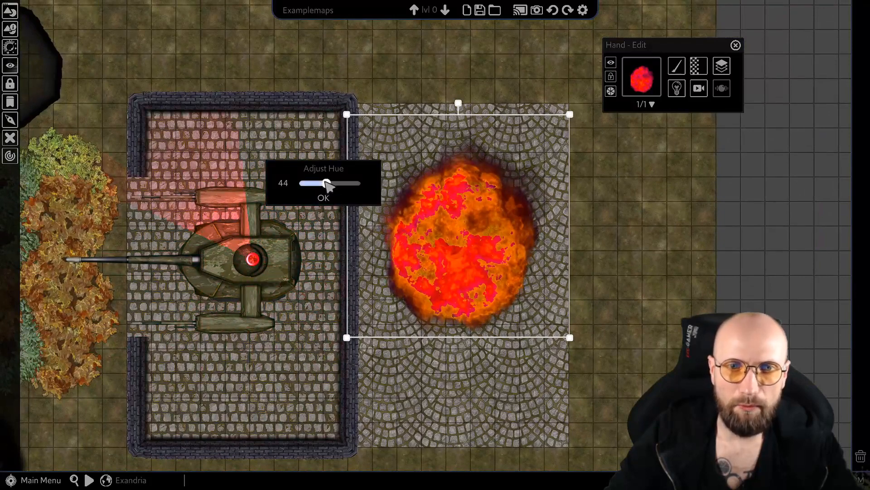
left_click_drag(327, 183, 308, 184)
middle_click_drag(477, 234, 499, 245)
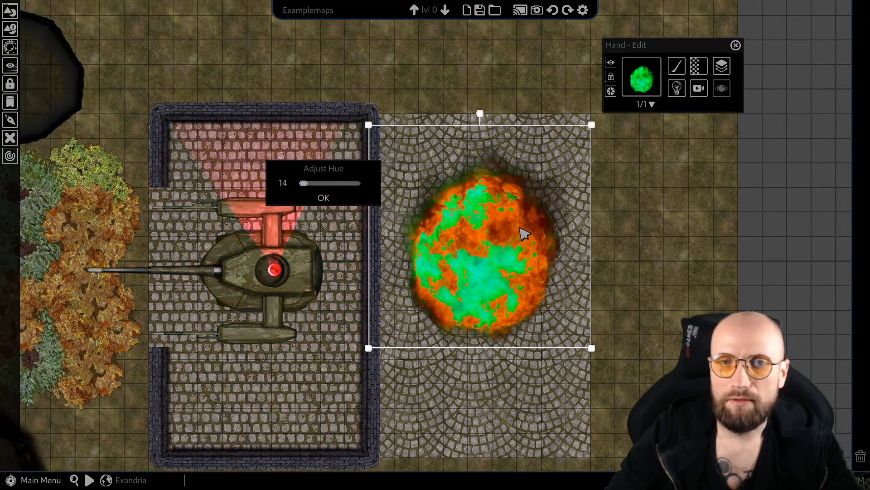
- Move the green Firestorm over the outer edge of the cobblestones and place the keyed orange Firestorm on top of it
left_click_drag(499, 270, 604, 271)
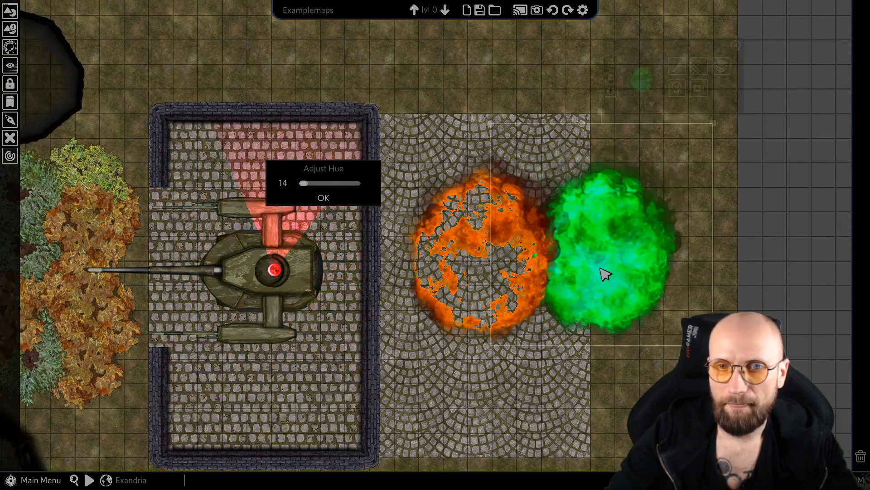
left_click(529, 237)
left_click_drag(512, 230, 579, 225)
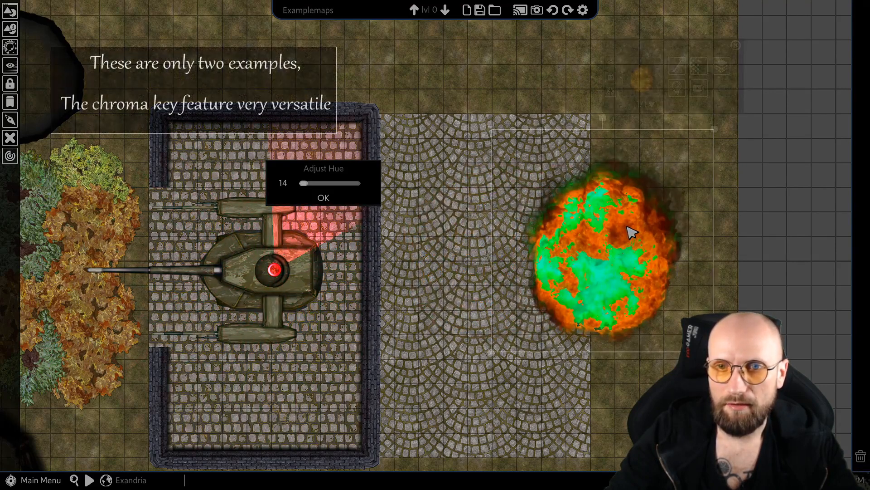
left_click(704, 69)
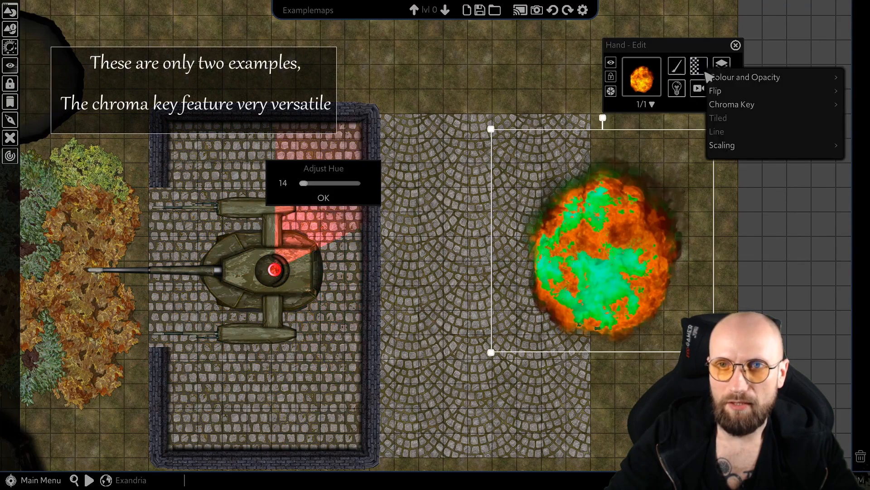
mouse_move(721, 104)
left_click(612, 290)
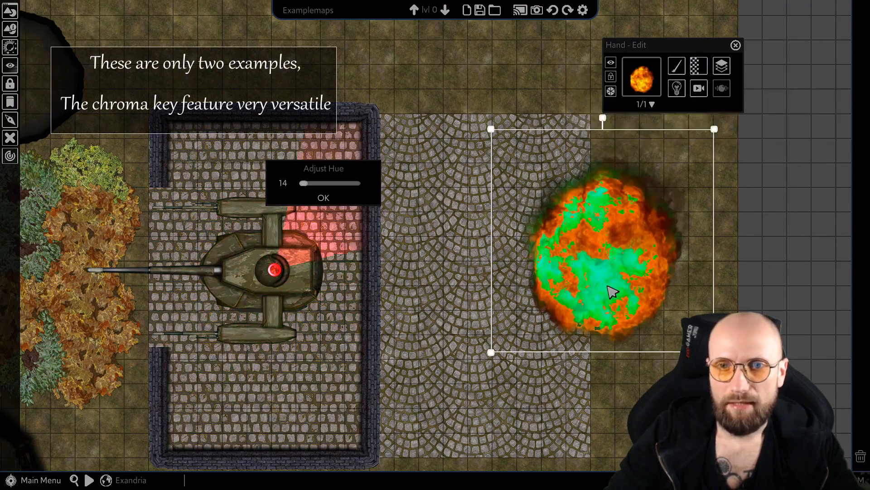
- Separate the two Firestorms, set the green one's opacity to 49, and return it beneath the keyed orange one
left_click_drag(612, 313, 459, 310)
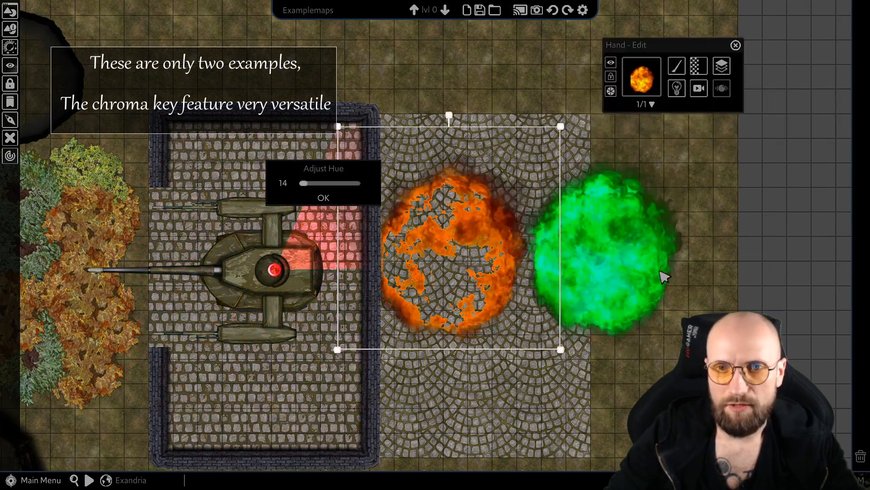
key("o")
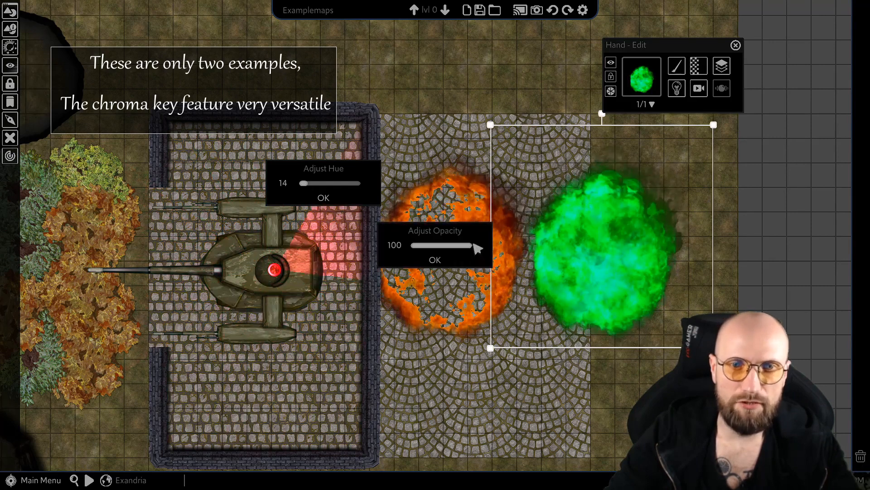
left_click_drag(467, 245, 439, 245)
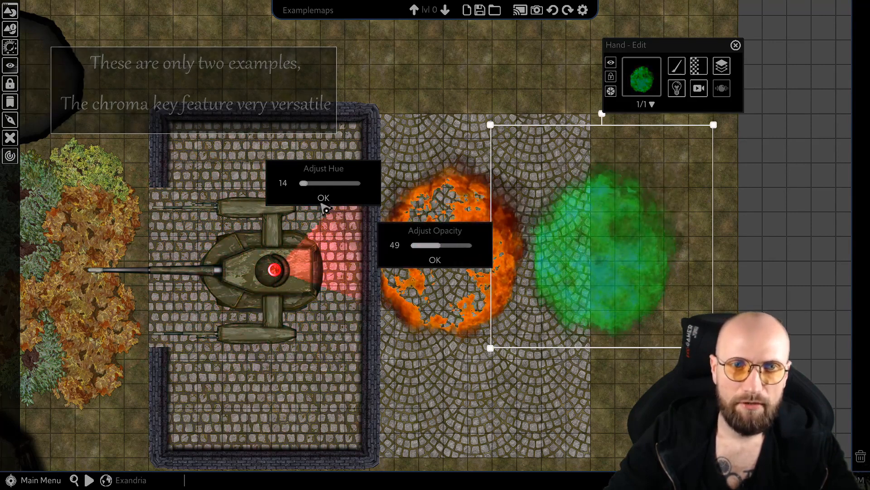
left_click_drag(600, 249, 465, 239)
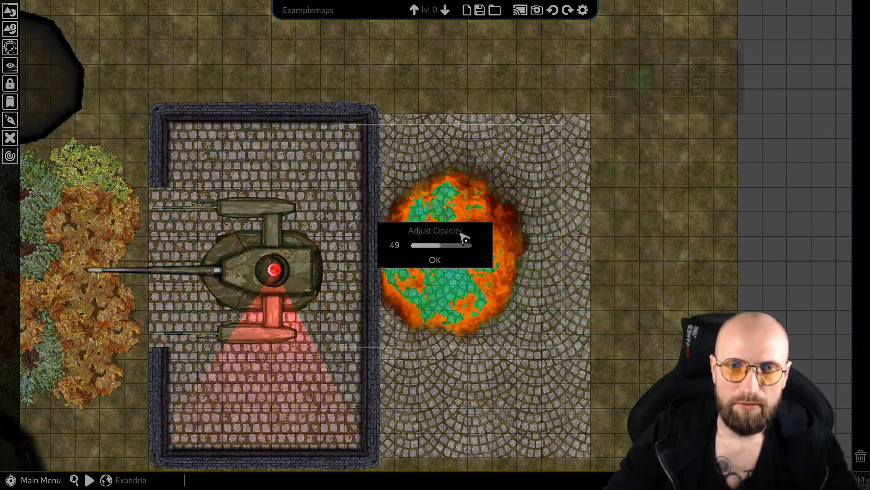
left_click(427, 263)
- Set the keyed orange Firestorm's opacity to 36 so it blends with the green one beneath it
scroll(535, 286, "down", 3)
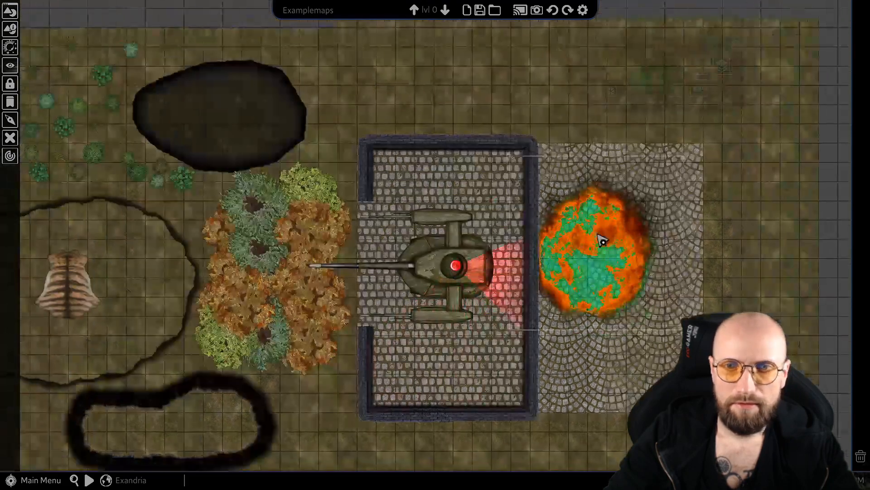
left_click_drag(597, 234, 622, 240)
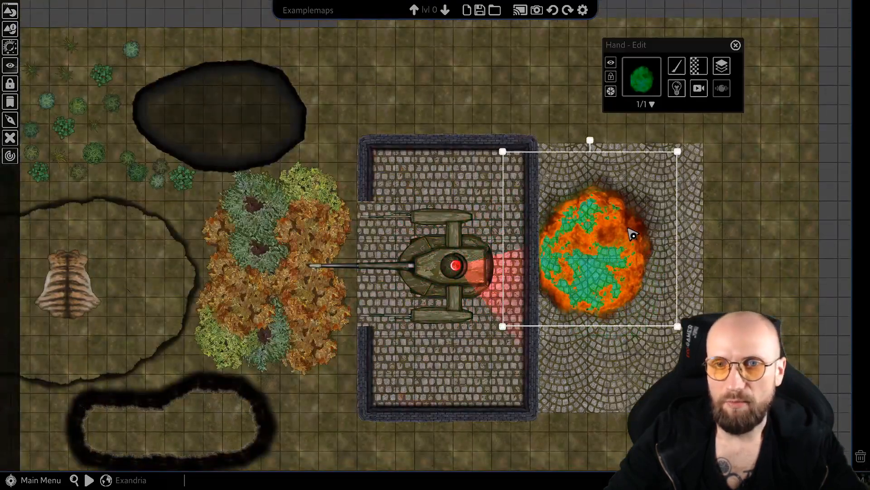
scroll(601, 254, "up", 3)
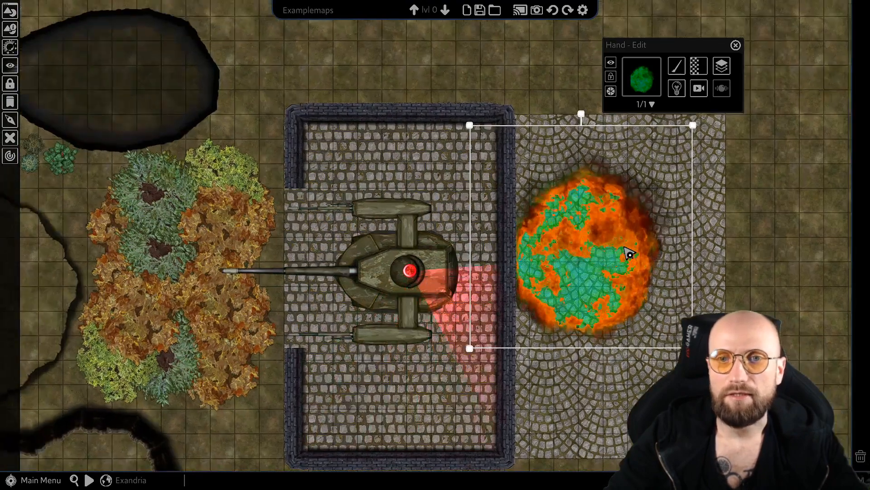
left_click(625, 227)
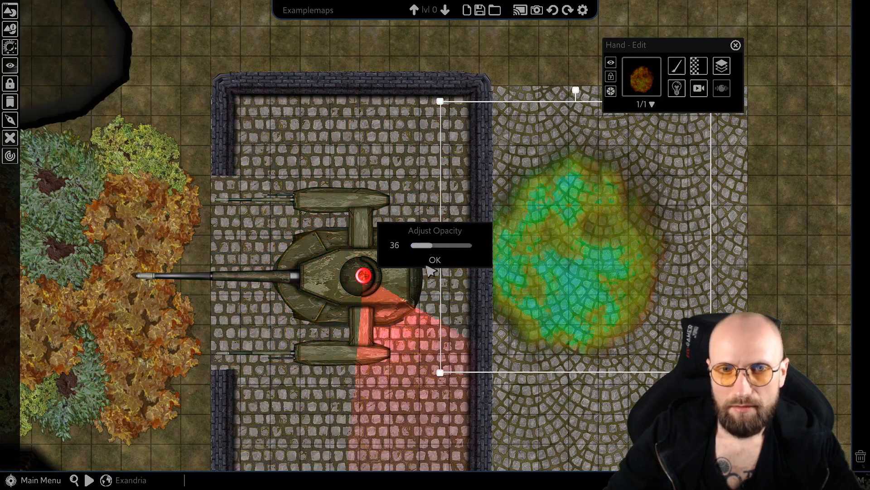
scroll(453, 287, "down", 2)
left_click(785, 242)
scroll(719, 231, "down", 3)
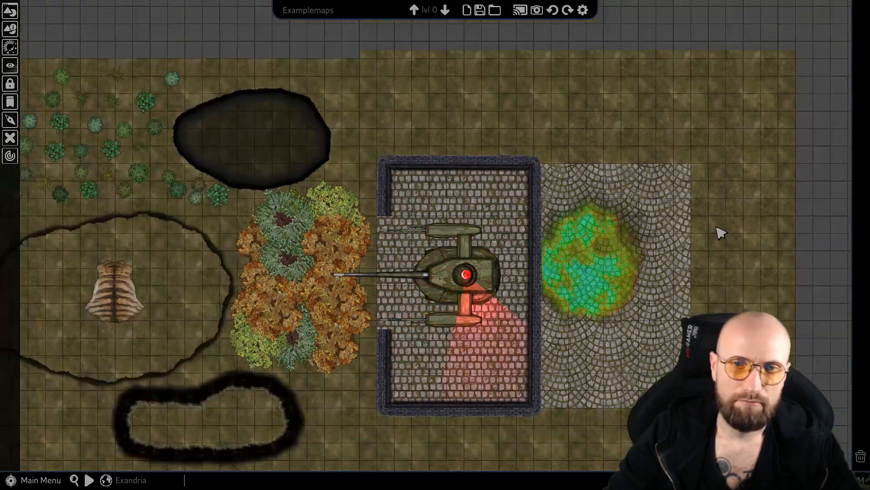
- Move the fan-pattern cobblestones and both Firestorms together into the building, centring the fire beneath the tank
middle_click_drag(650, 225, 566, 197)
scroll(551, 193, "up", 2)
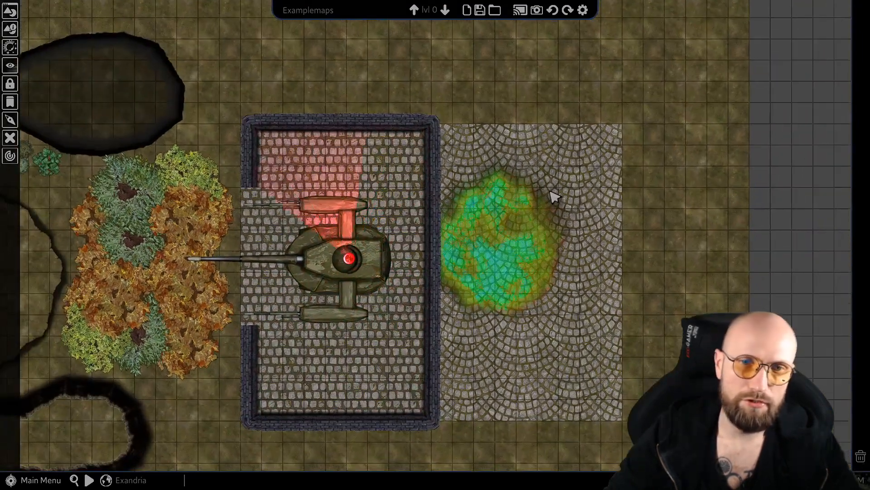
left_click(525, 234)
left_click_drag(536, 246, 410, 264)
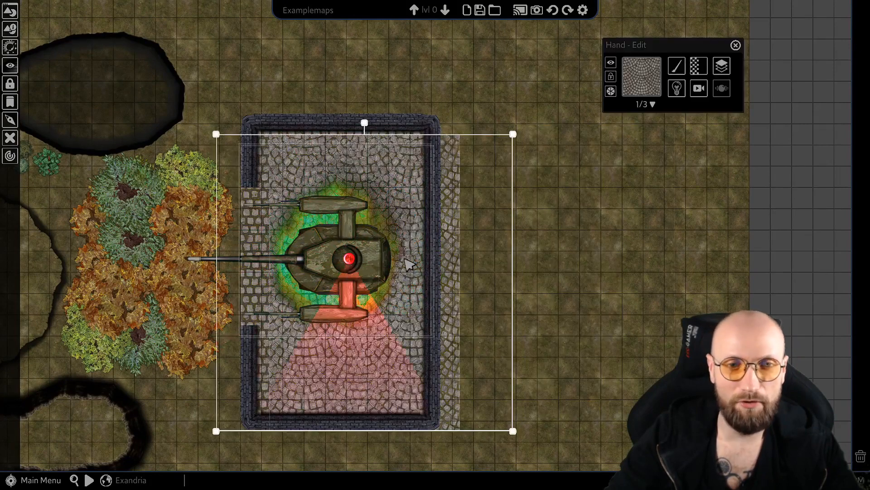
middle_click_drag(535, 281, 693, 262)
scroll(466, 268, "up", 1)
left_click(479, 171)
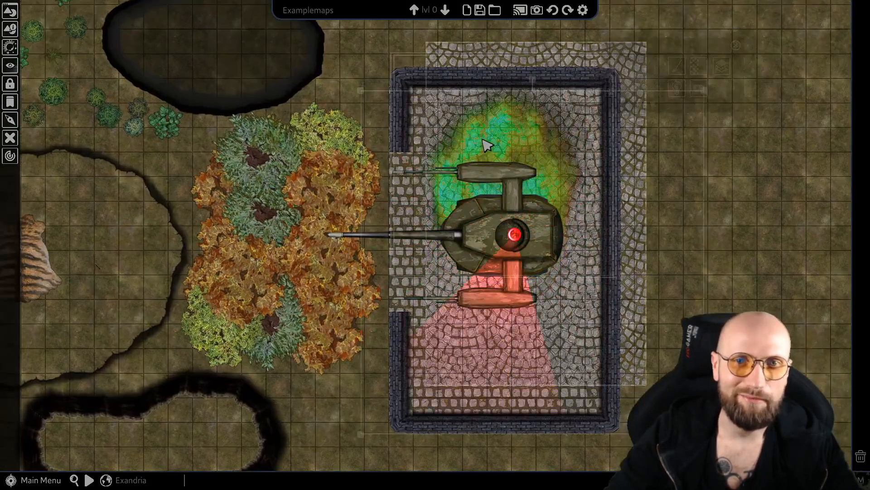
left_click_drag(487, 145, 511, 207)
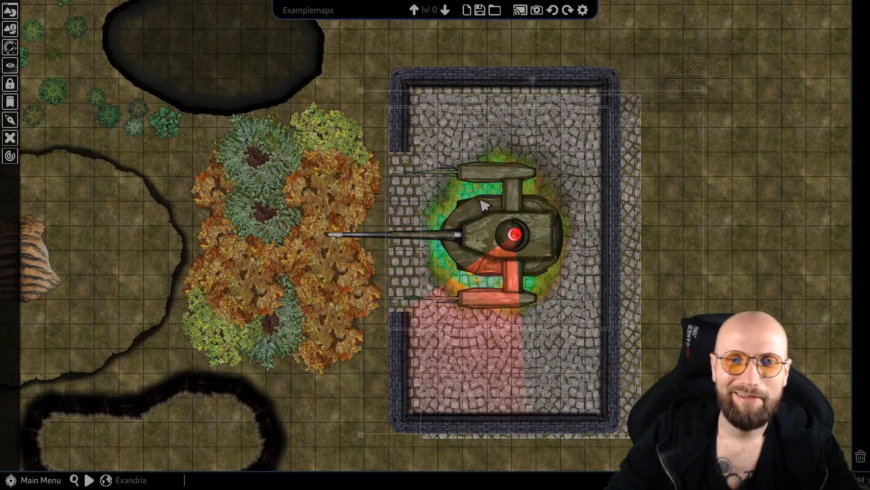
left_click(547, 205)
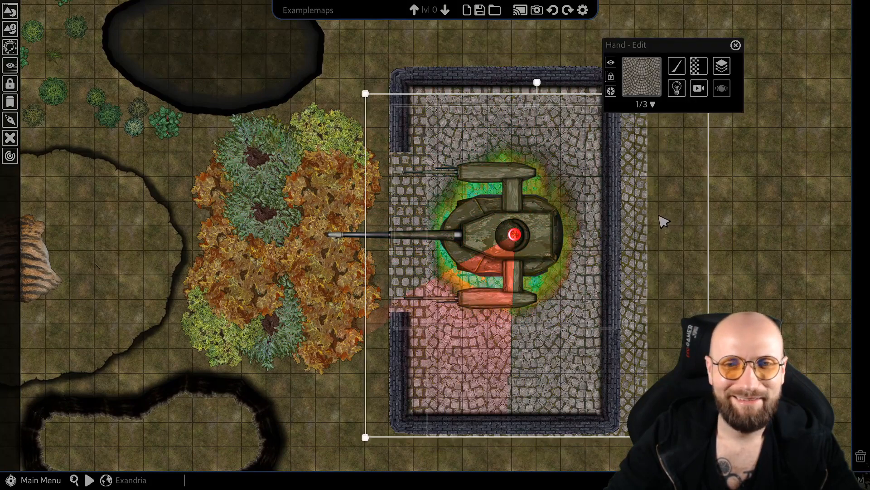